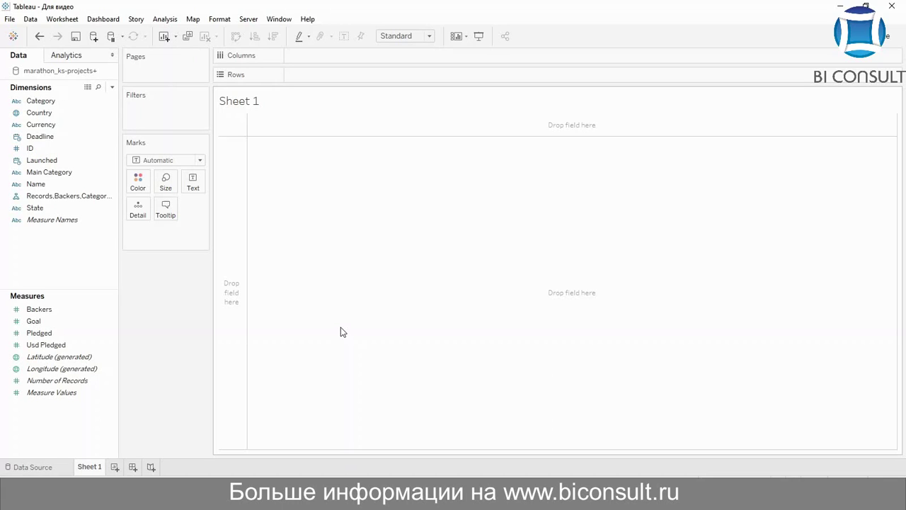
# - Rename the Sheet 1 worksheet as Map
pyautogui.doubleClick(86, 468)
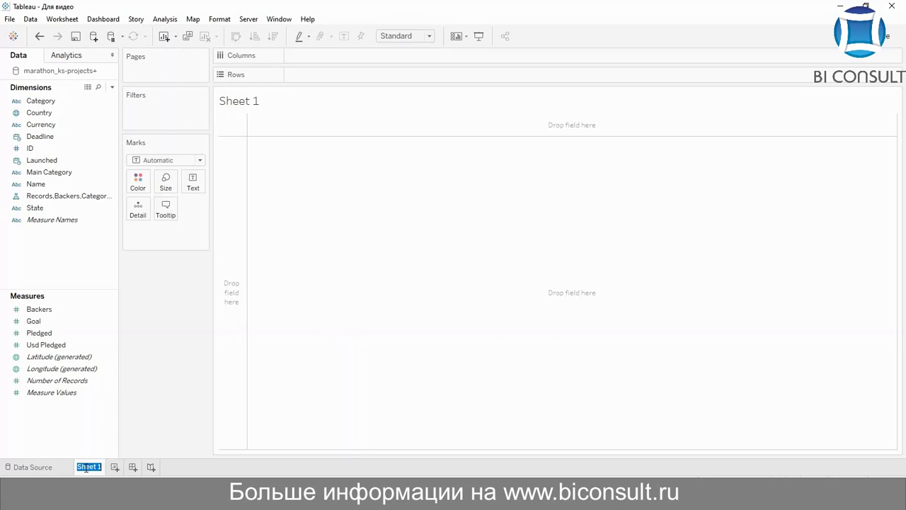
pyautogui.write('Map')
pyautogui.press('Return')
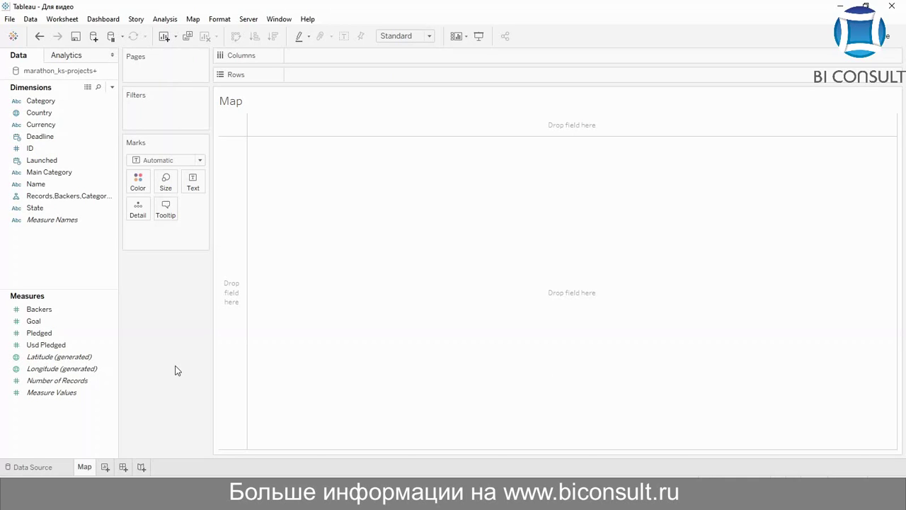
# - Create a world map with generated Latitude on rows and generated Longitude on columns
pyautogui.click(60, 358)
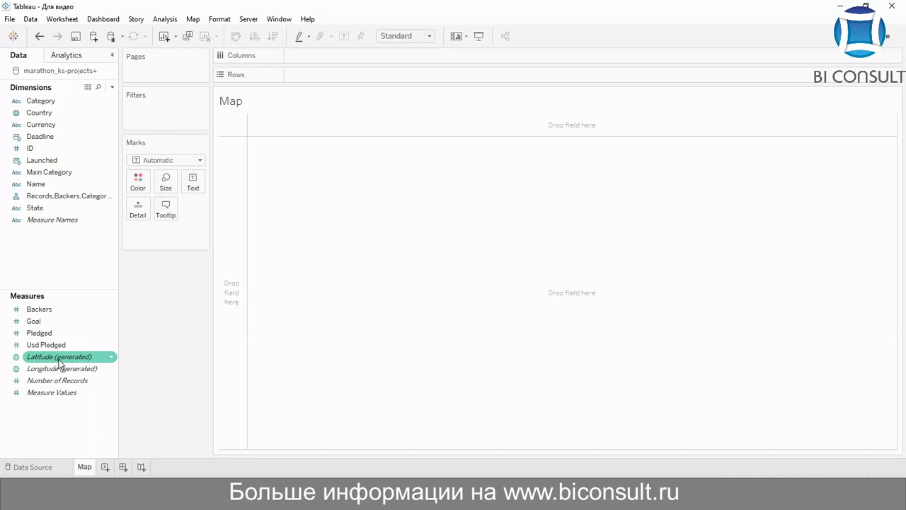
pyautogui.doubleClick(61, 358)
pyautogui.click(72, 370)
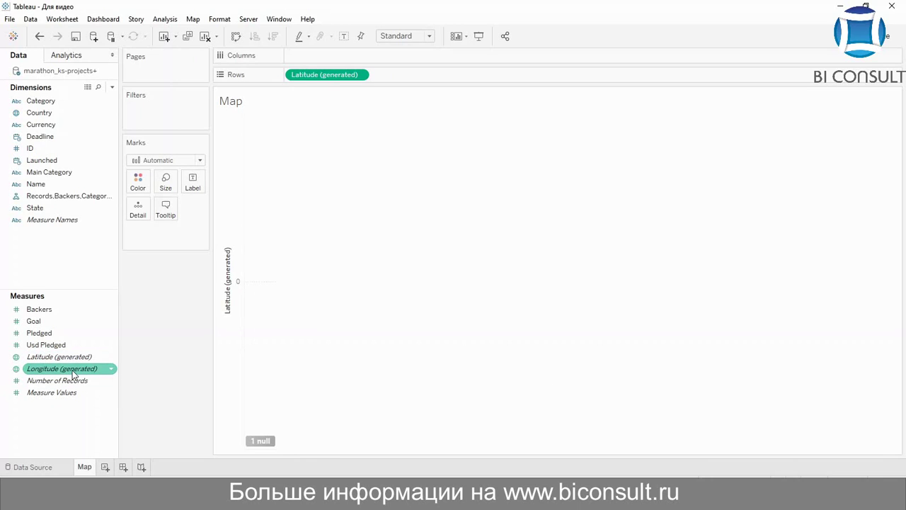
pyautogui.click(72, 371)
pyautogui.doubleClick(72, 372)
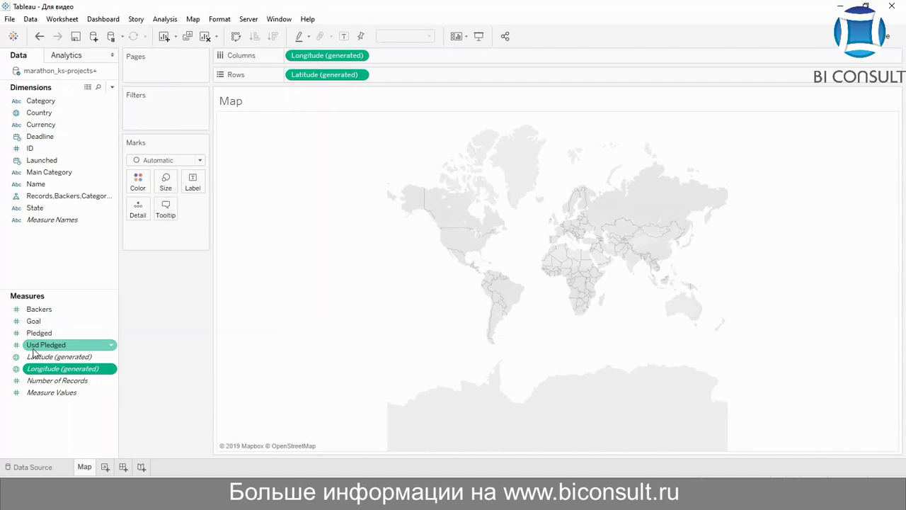
# - Color the map by Usd Pledged and break it down with Country as detail
pyautogui.moveTo(33, 352); pyautogui.dragTo(129, 188)
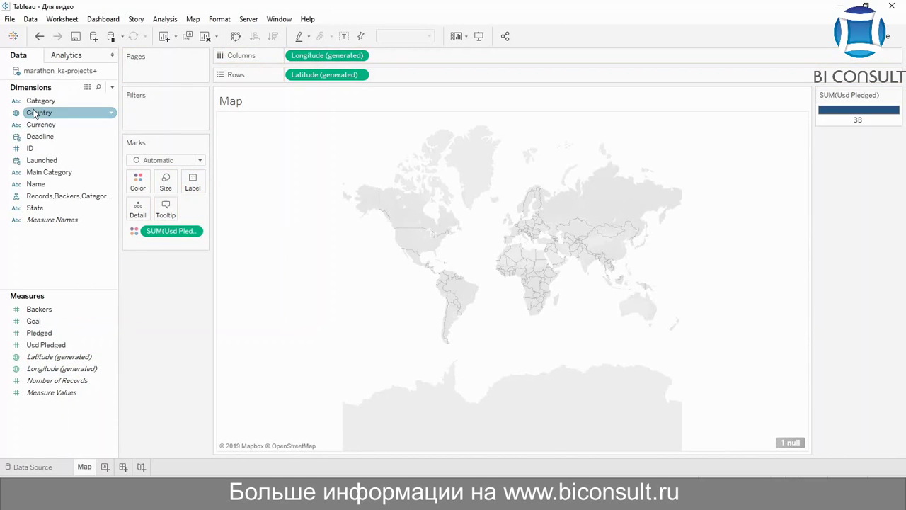
pyautogui.moveTo(34, 116); pyautogui.dragTo(139, 206)
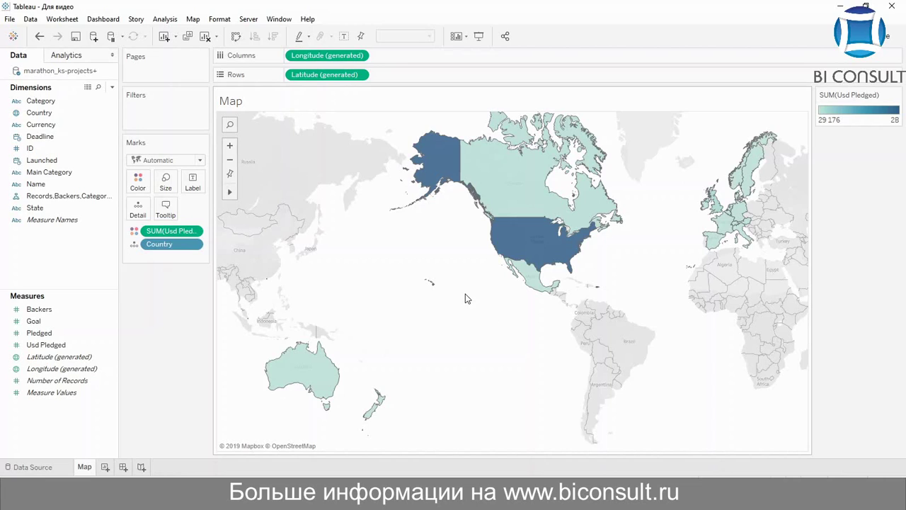
pyautogui.moveTo(531, 245)
# - Add a new worksheet and name it Graph for tooltip
pyautogui.click(105, 469)
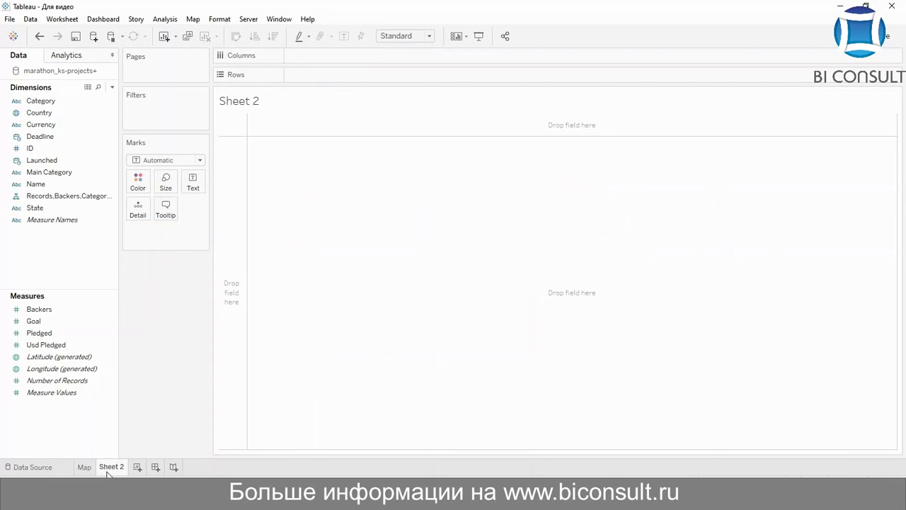
pyautogui.doubleClick(107, 470)
pyautogui.write('Graph for t')
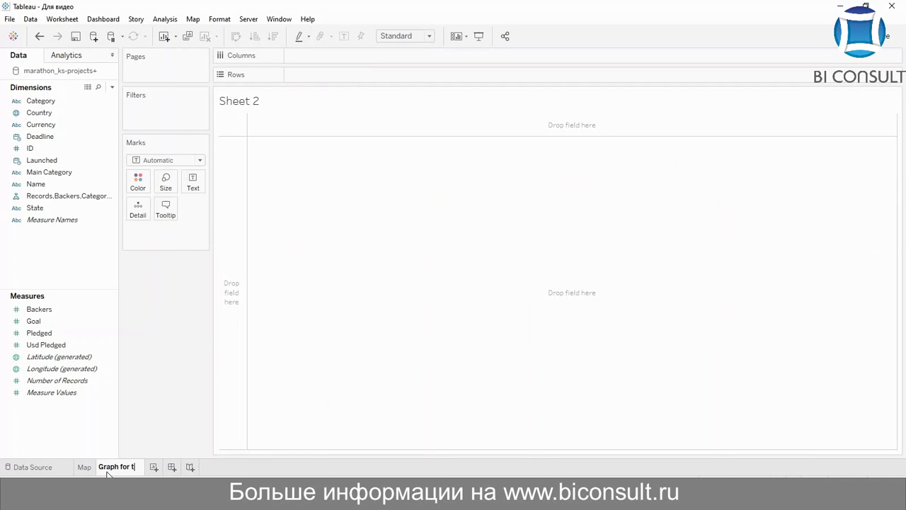
pyautogui.write('ooltip')
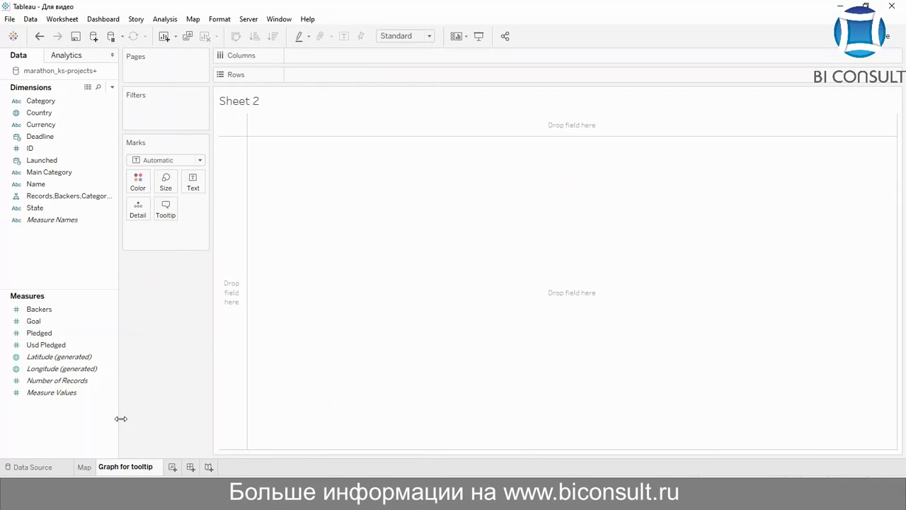
pyautogui.press('Return')
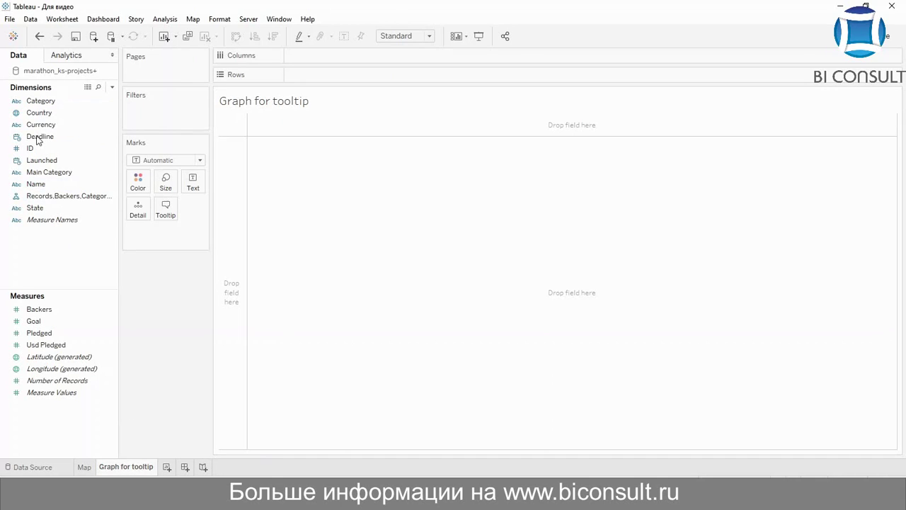
# - Place Goal and Pledged together on rows and combine them as a dual axis chart
pyautogui.click(51, 222)
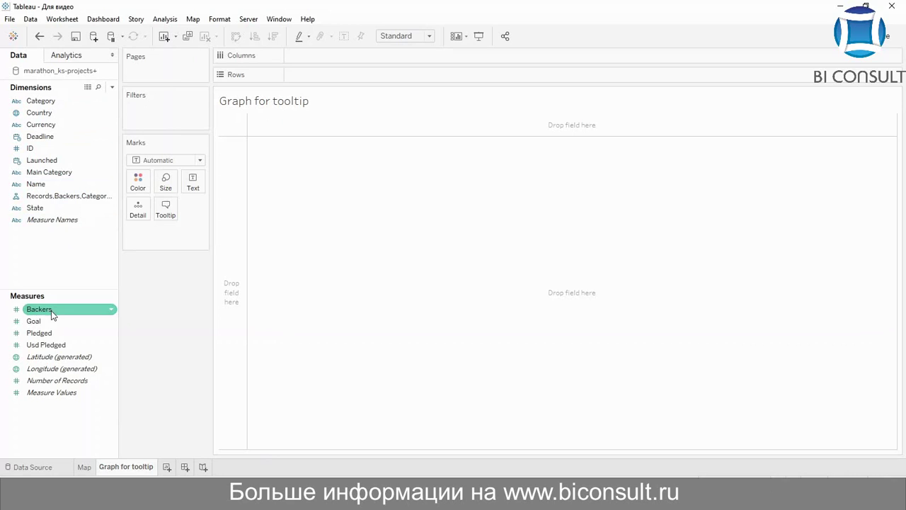
pyautogui.doubleClick(50, 320)
pyautogui.doubleClick(42, 334)
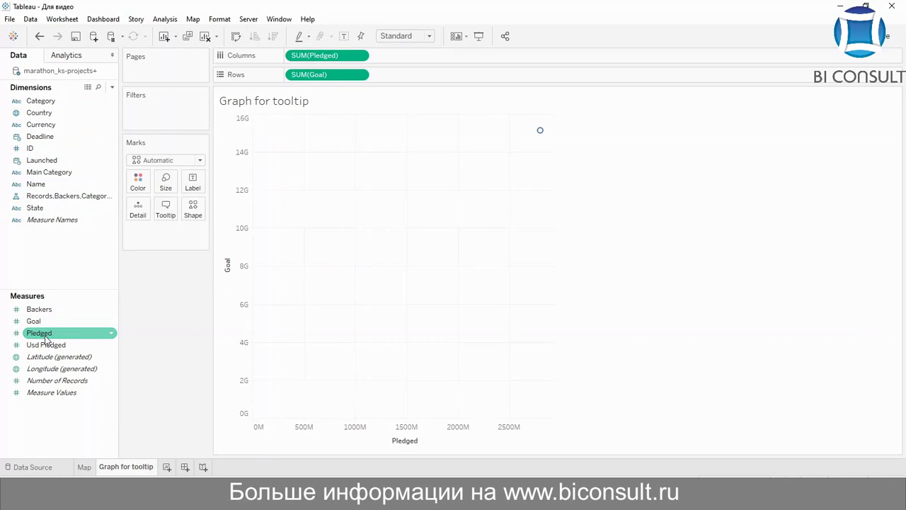
pyautogui.moveTo(345, 56); pyautogui.dragTo(402, 77)
pyautogui.click(444, 75)
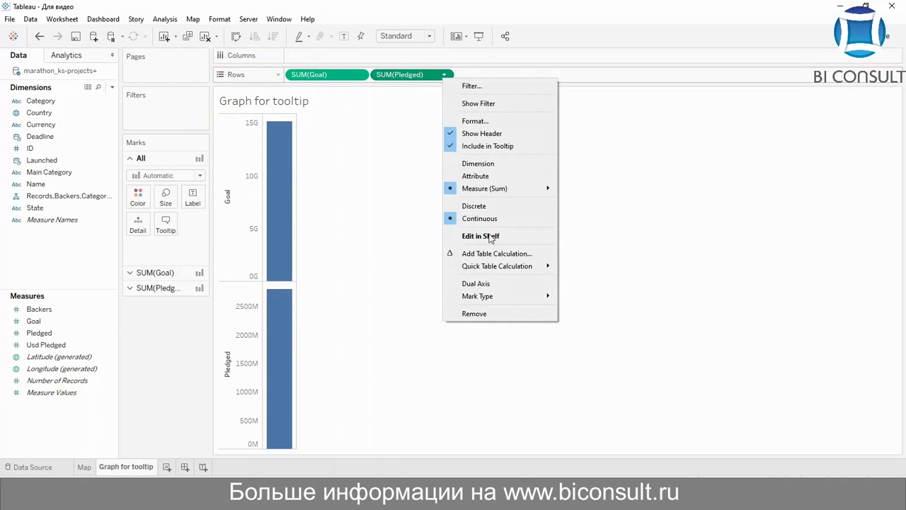
pyautogui.click(484, 284)
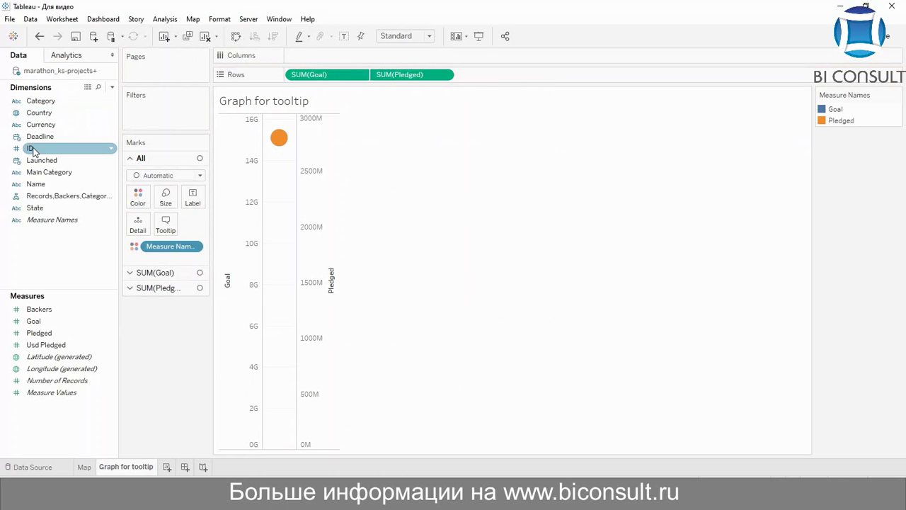
# - Plot the dual axis measures over time with Launched on columns at year level
pyautogui.moveTo(34, 161); pyautogui.dragTo(226, 61)
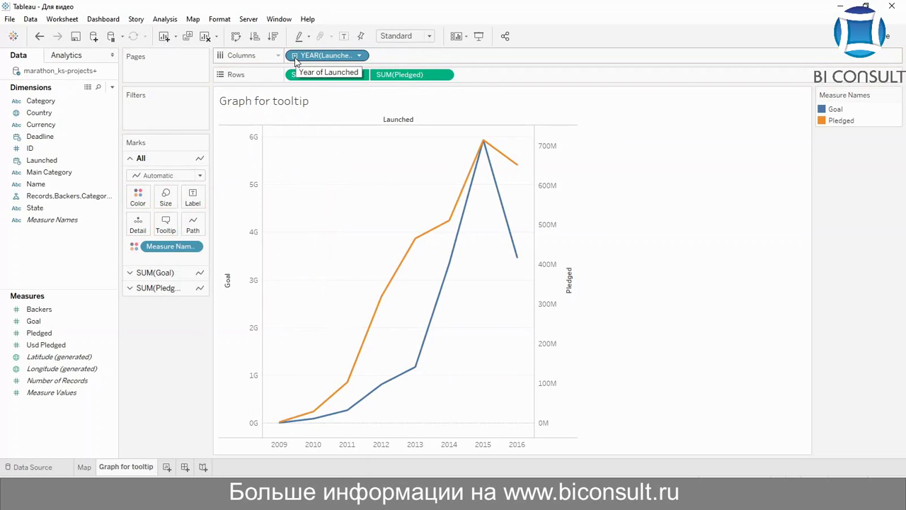
pyautogui.click(295, 56)
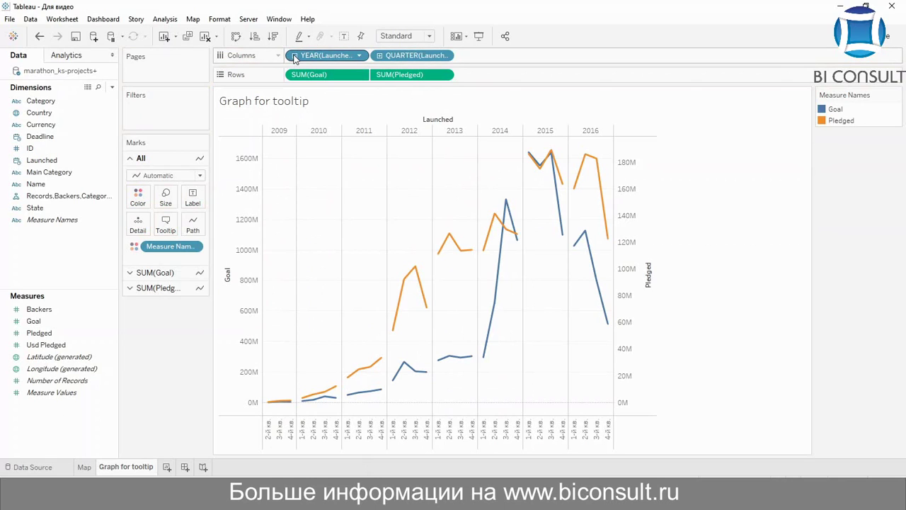
pyautogui.click(295, 56)
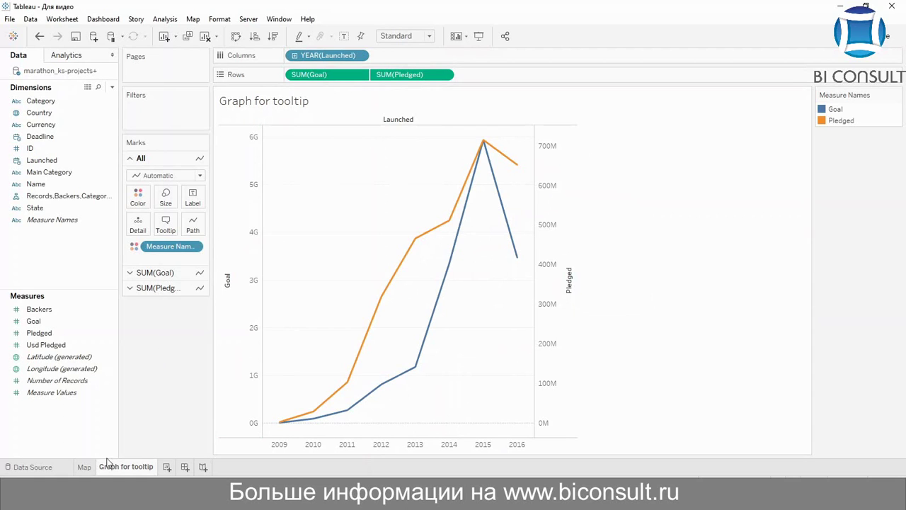
# - Insert the Graph for tooltip sheet into the Map worksheet's tooltip and check it on the United States
pyautogui.click(86, 467)
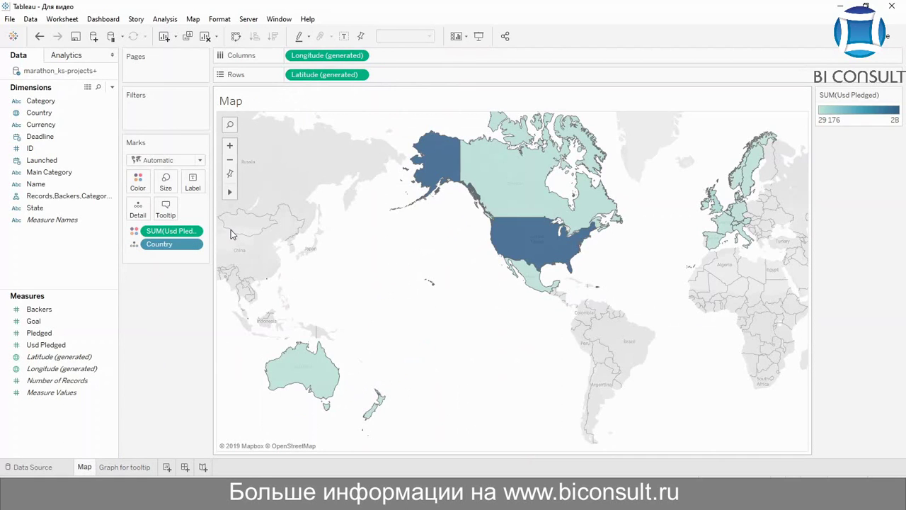
pyautogui.click(166, 210)
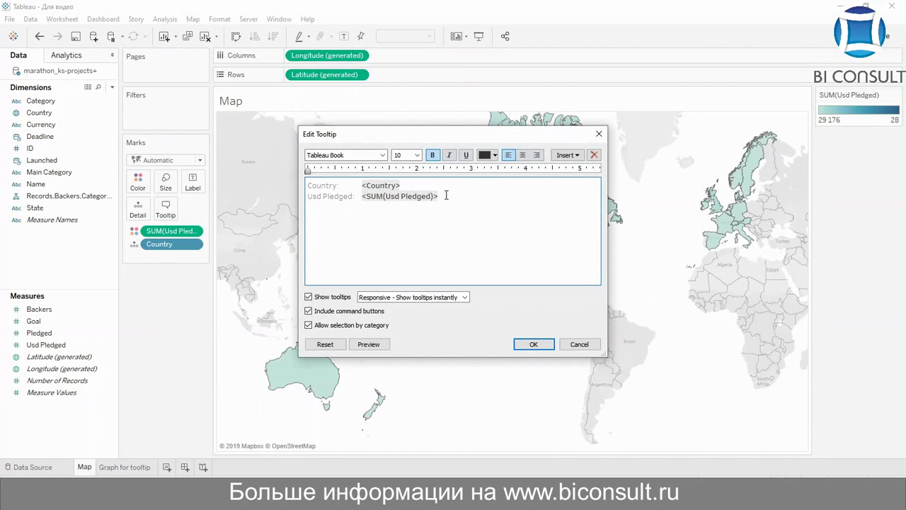
pyautogui.click(570, 156)
pyautogui.moveTo(581, 172)
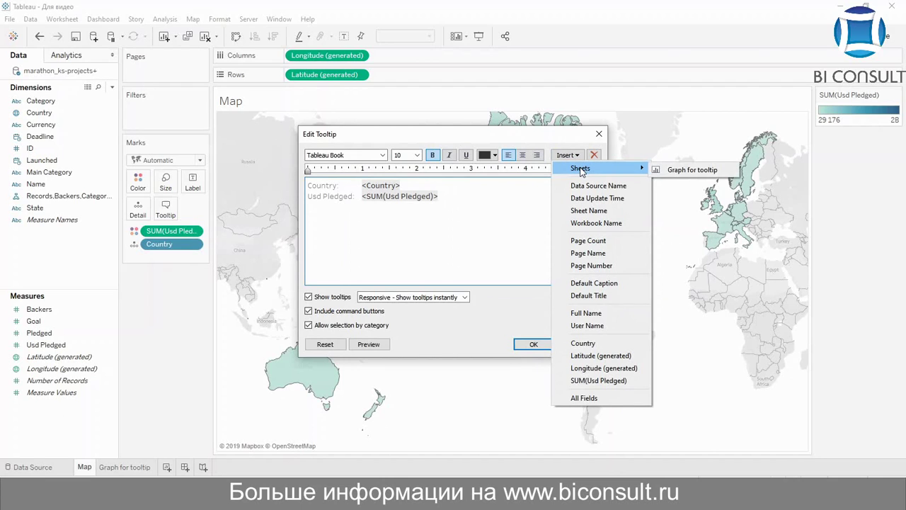
pyautogui.click(693, 176)
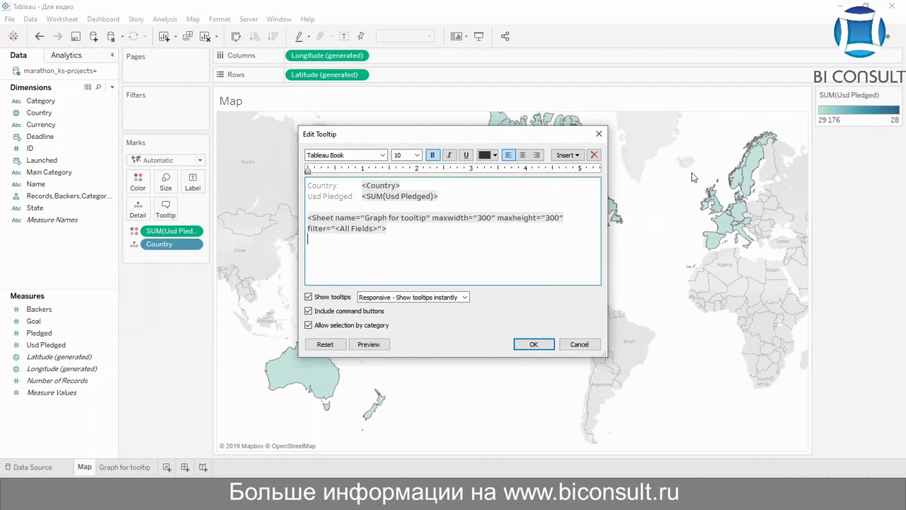
pyautogui.click(538, 347)
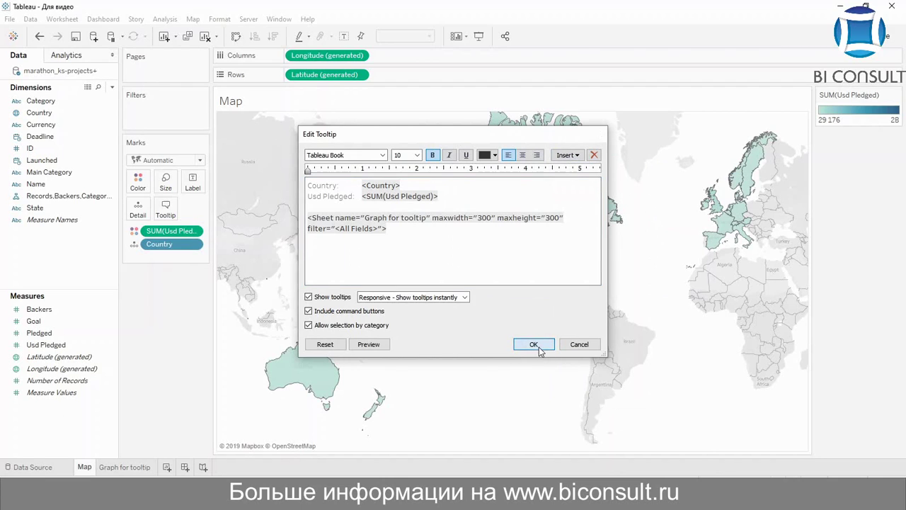
pyautogui.moveTo(546, 252)
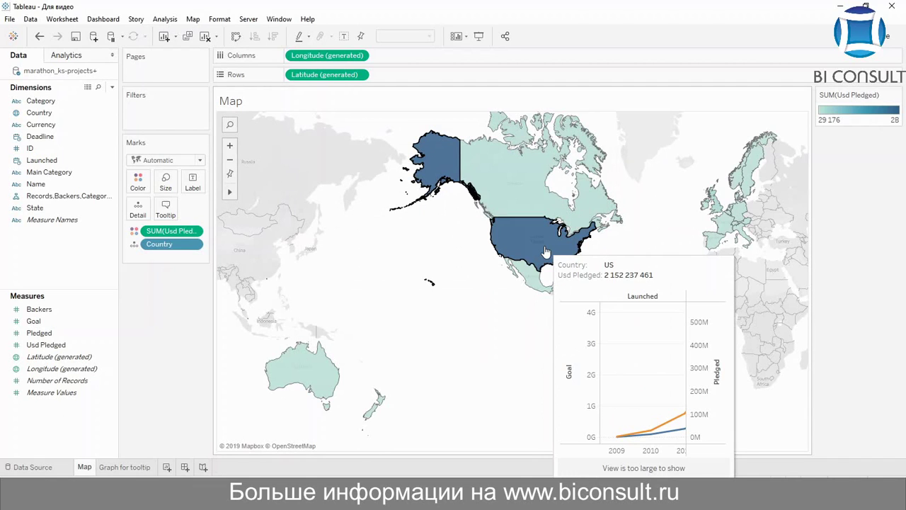
pyautogui.moveTo(507, 178)
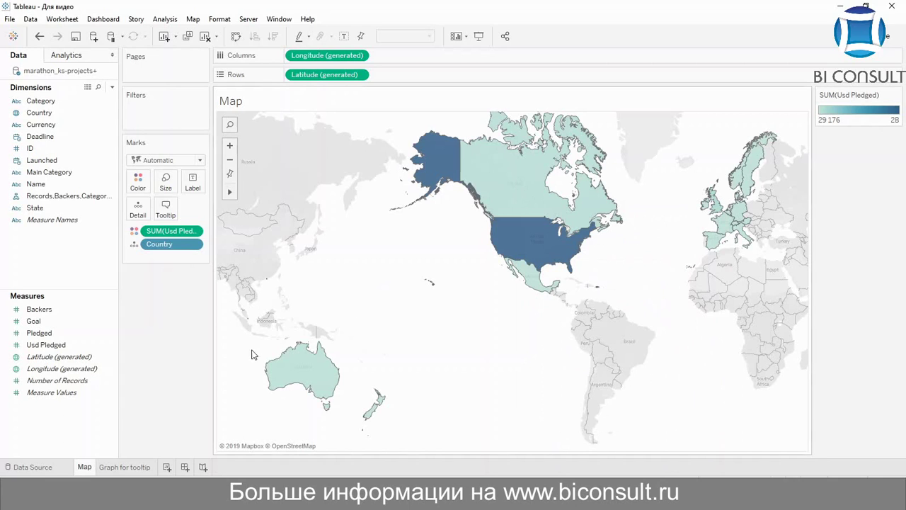
# - Fit the Graph for tooltip worksheet to Entire View and check the embedded chart on the Map's countries
pyautogui.click(125, 466)
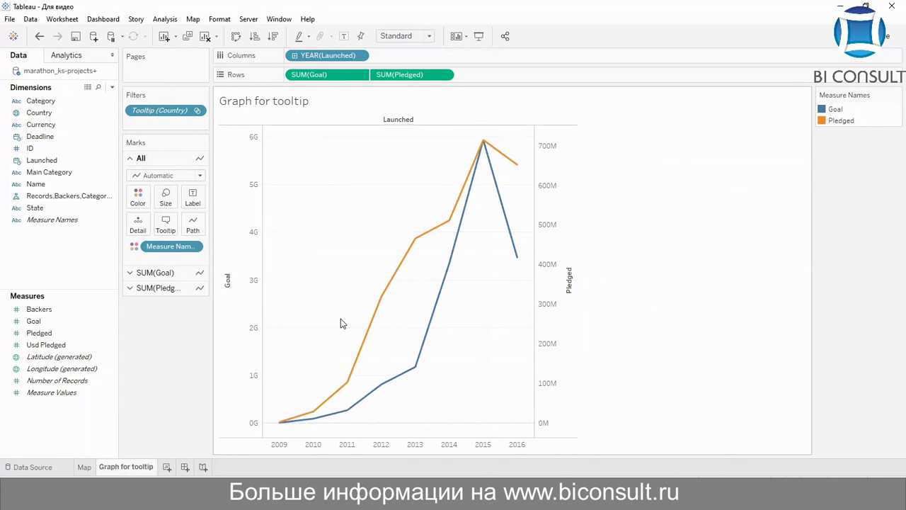
pyautogui.click(417, 39)
pyautogui.click(413, 75)
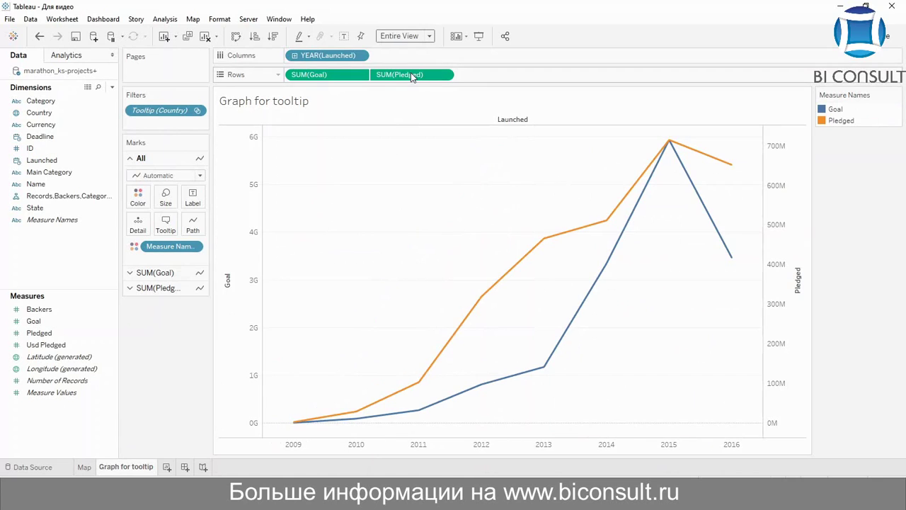
pyautogui.click(86, 468)
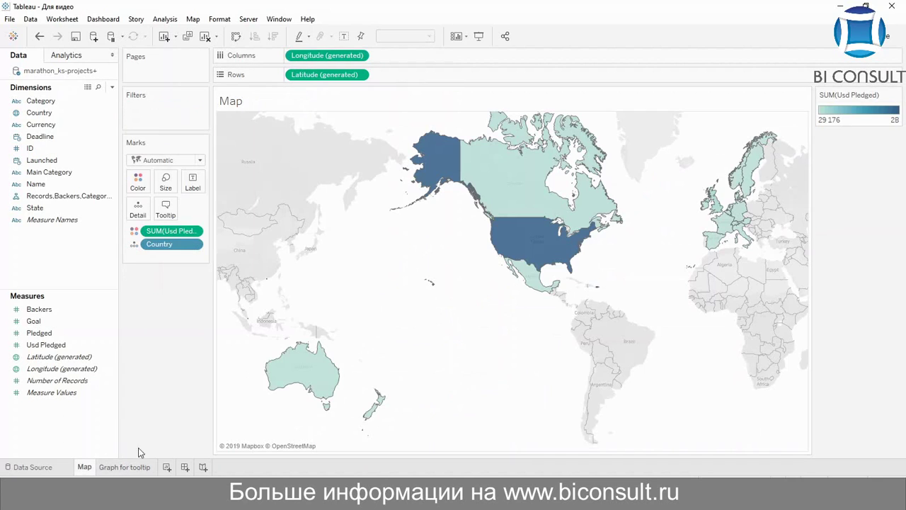
pyautogui.moveTo(504, 206)
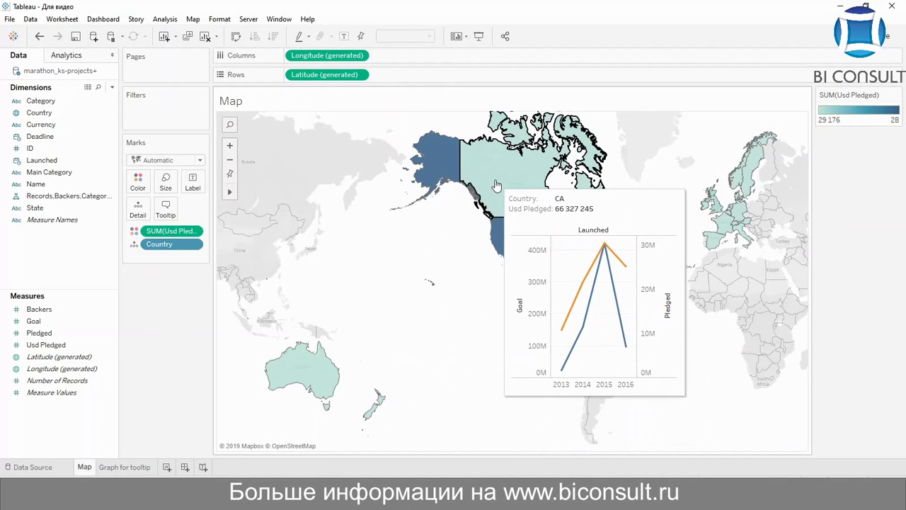
pyautogui.moveTo(449, 171)
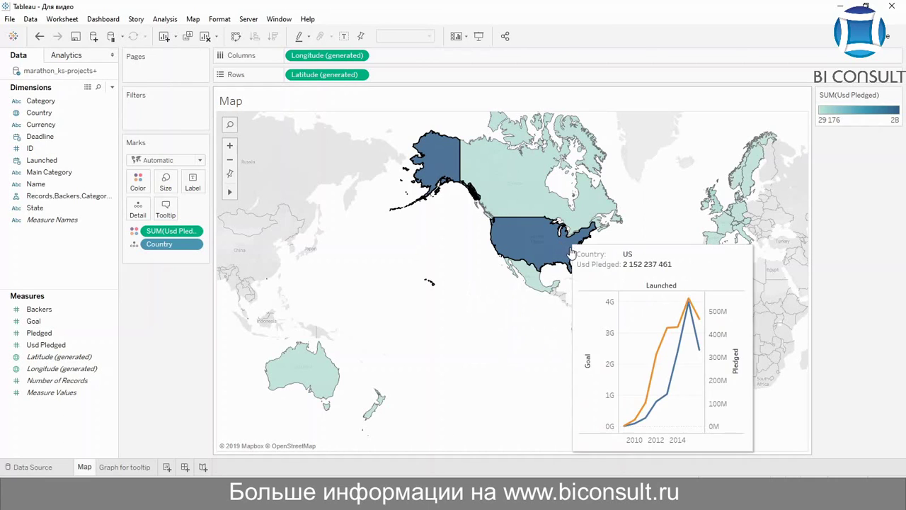
# - On a new worksheet, build a scatter plot of Goal on rows against Pledged on columns, with ID as detail and Usd Pledged as size
pyautogui.click(167, 468)
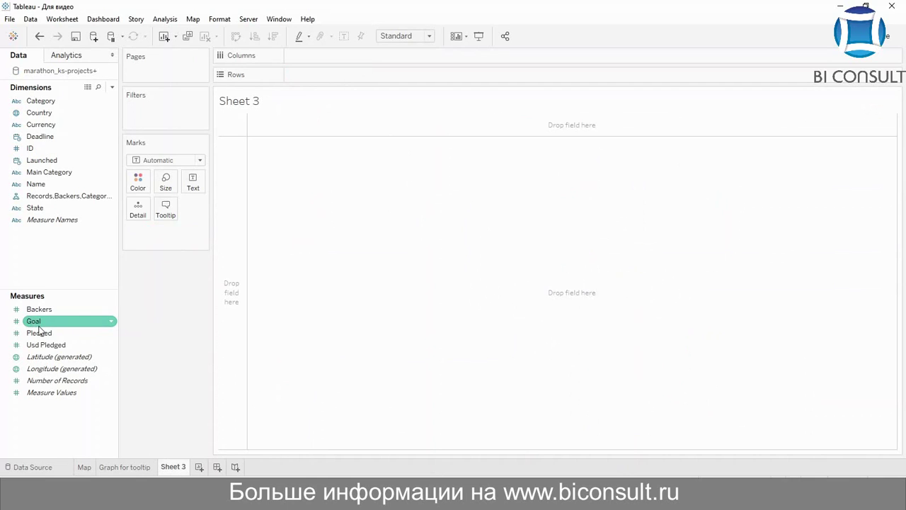
pyautogui.moveTo(34, 322); pyautogui.dragTo(363, 76)
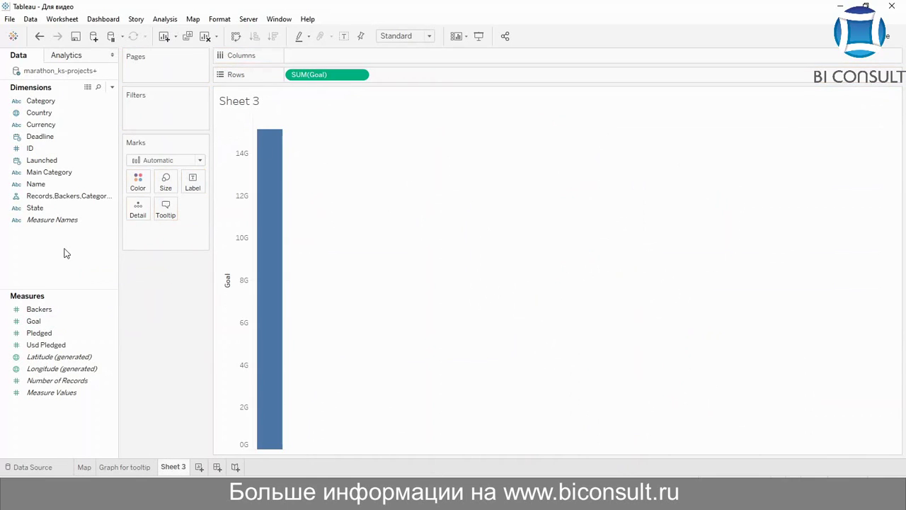
pyautogui.moveTo(34, 336); pyautogui.dragTo(301, 60)
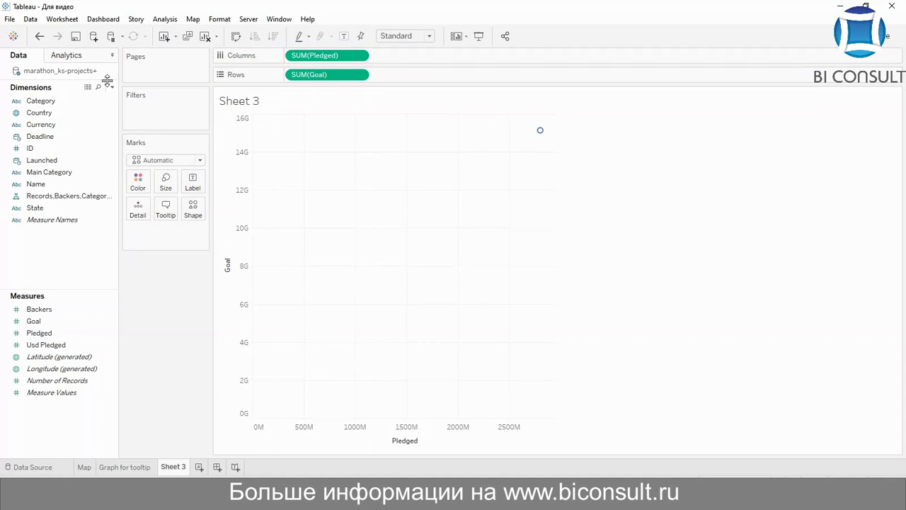
pyautogui.moveTo(30, 148); pyautogui.dragTo(143, 210)
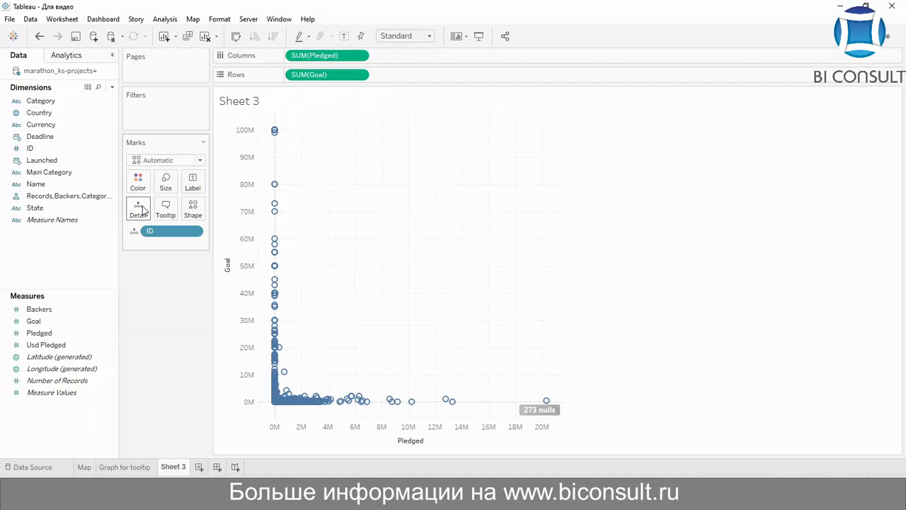
pyautogui.moveTo(39, 345); pyautogui.dragTo(166, 183)
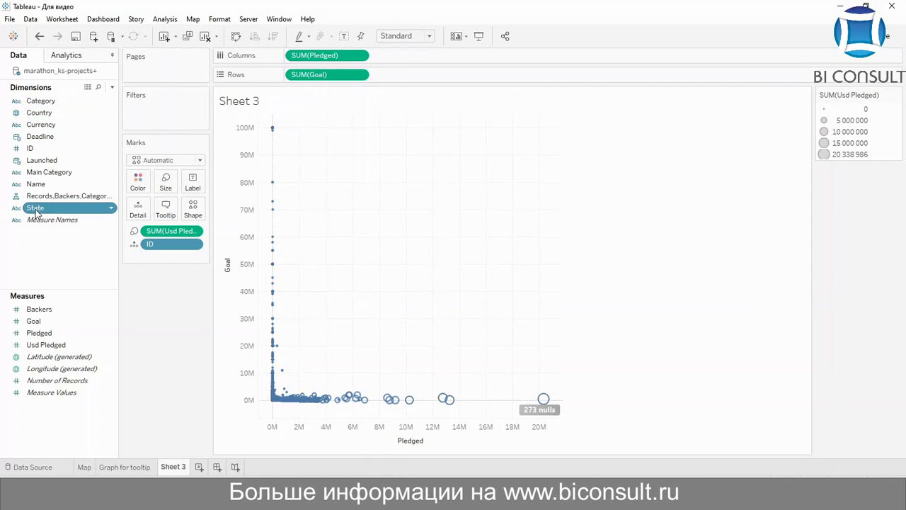
# - Color the scatter plot's marks by State and set both the Goal and Pledged axes to a logarithmic scale
pyautogui.moveTo(35, 212); pyautogui.dragTo(138, 184)
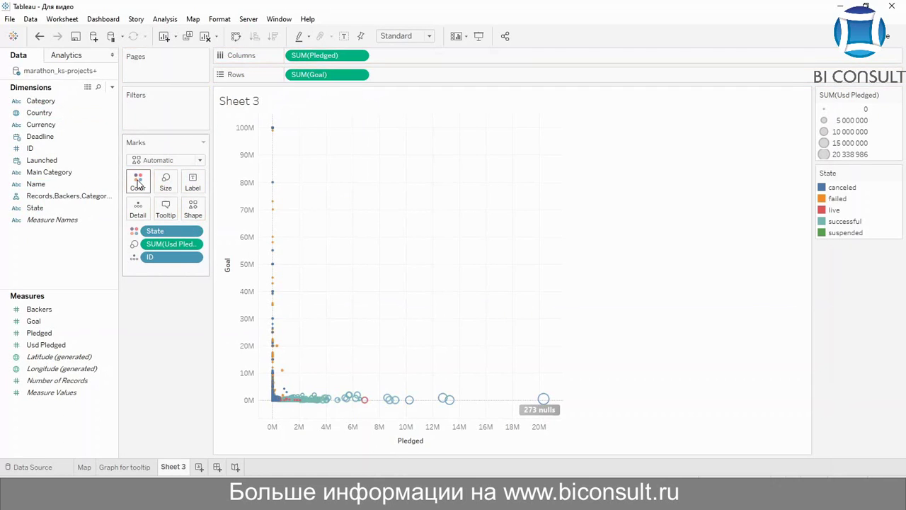
pyautogui.rightClick(247, 216)
pyautogui.click(286, 223)
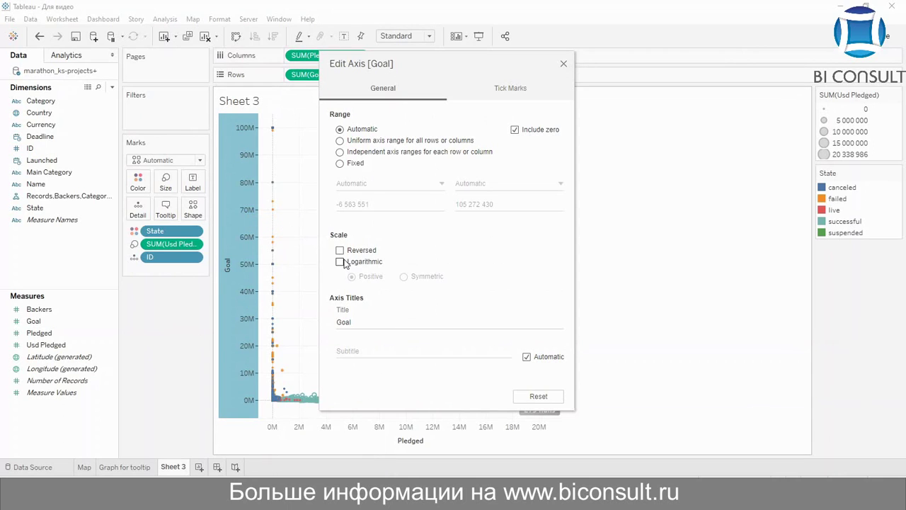
pyautogui.click(340, 261)
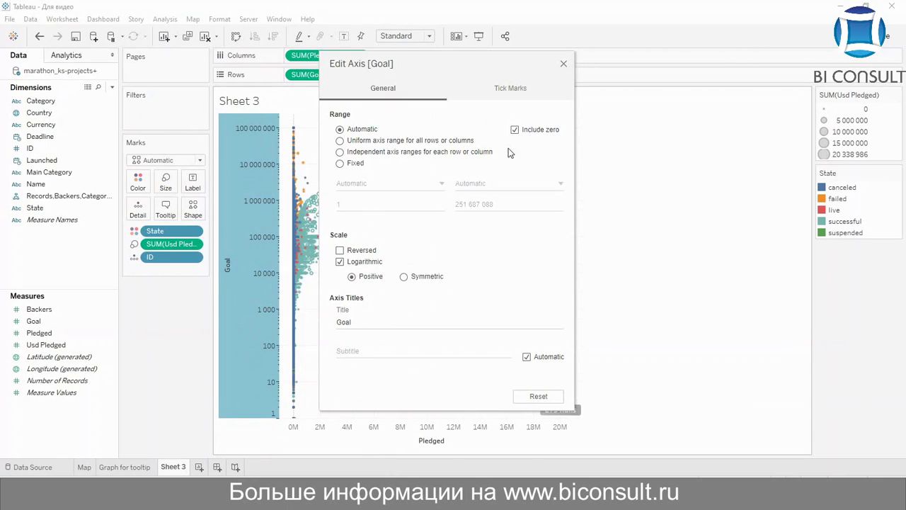
pyautogui.click(565, 63)
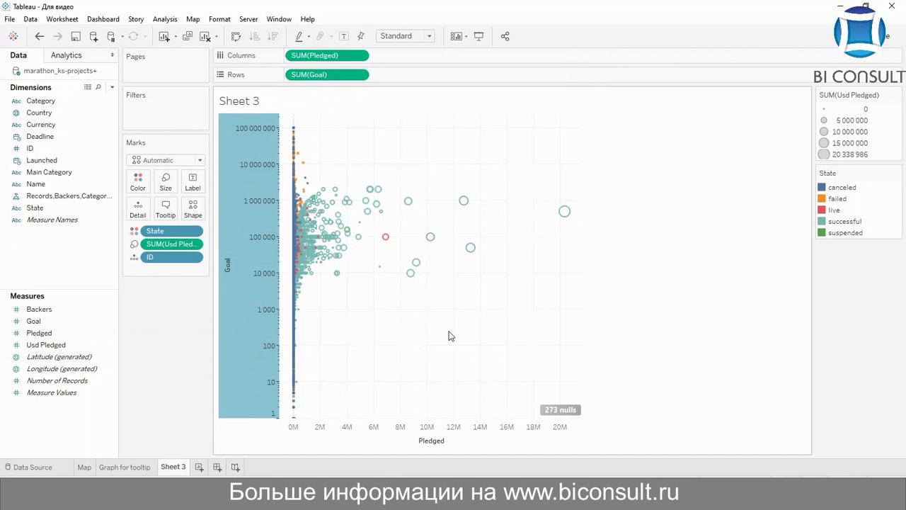
pyautogui.doubleClick(373, 433)
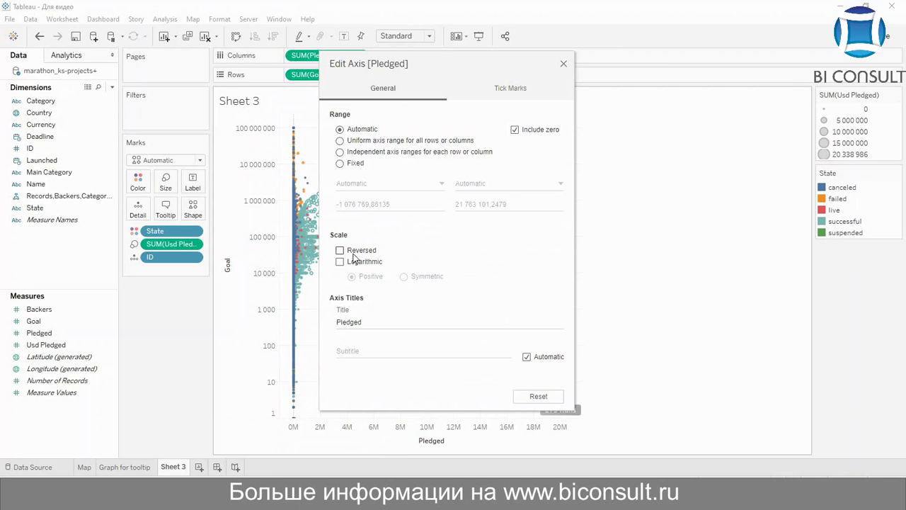
pyautogui.click(340, 261)
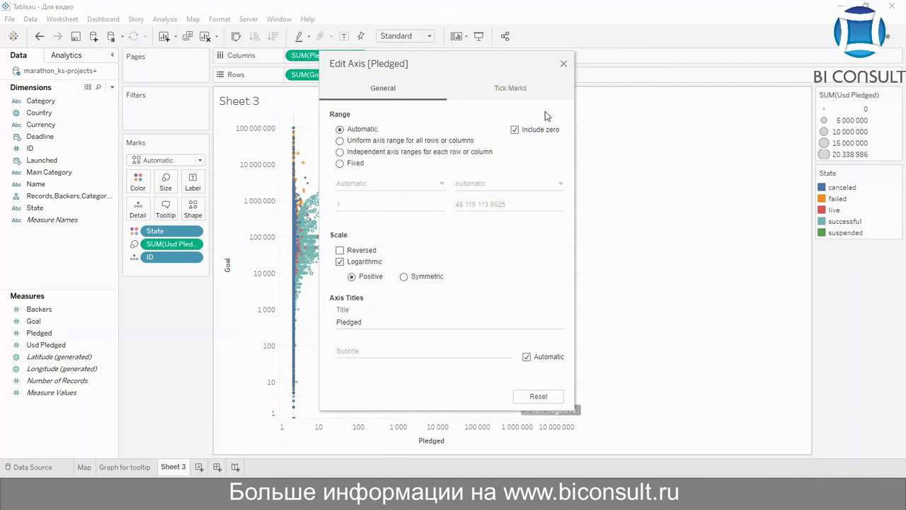
pyautogui.click(564, 63)
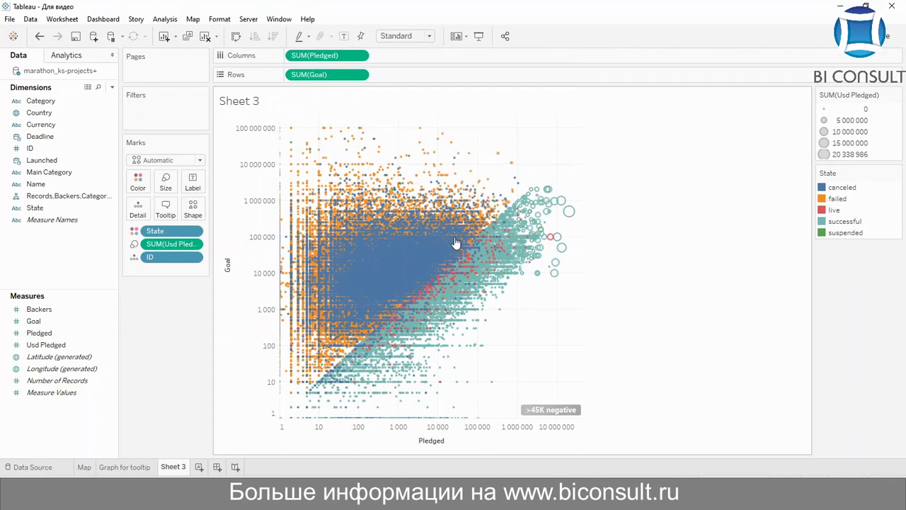
# - Swap the rows and columns of the scatter plot so Pledged runs against Goal, and inspect individual marks' tooltips
pyautogui.moveTo(459, 292)
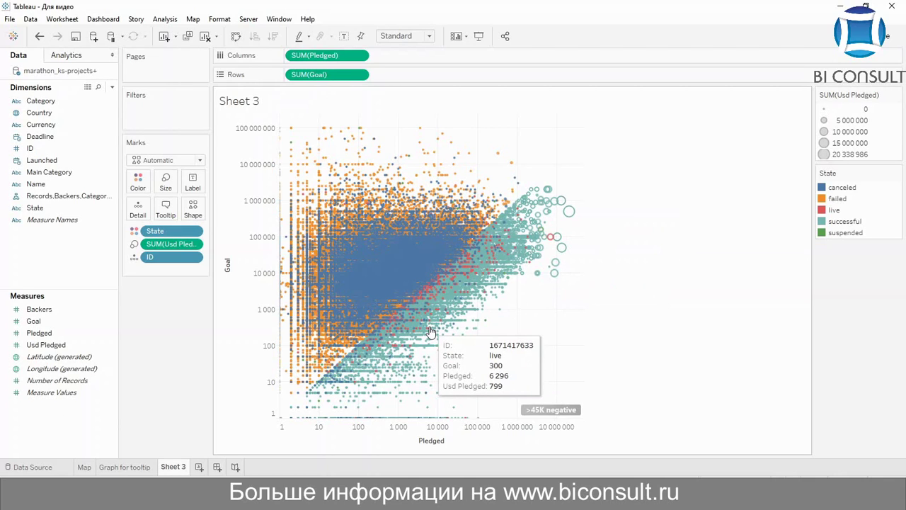
pyautogui.click(237, 39)
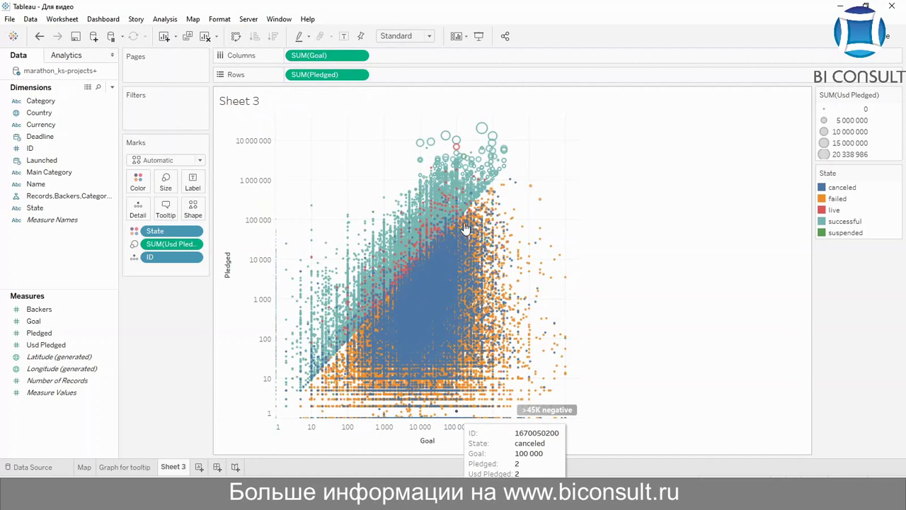
pyautogui.moveTo(454, 214)
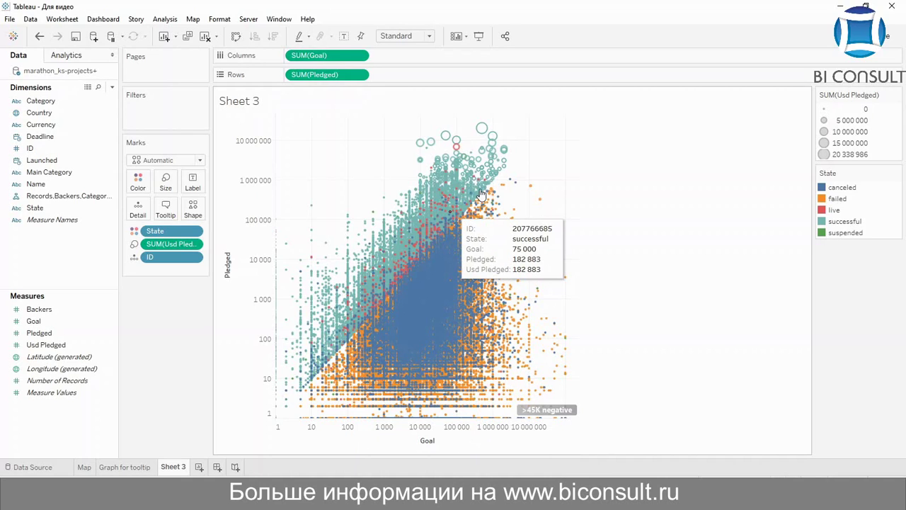
pyautogui.moveTo(481, 193)
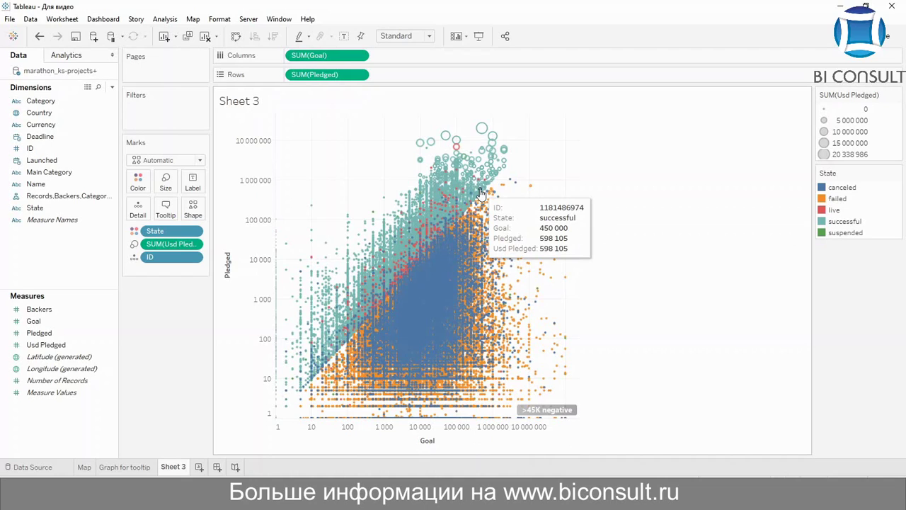
pyautogui.moveTo(482, 130)
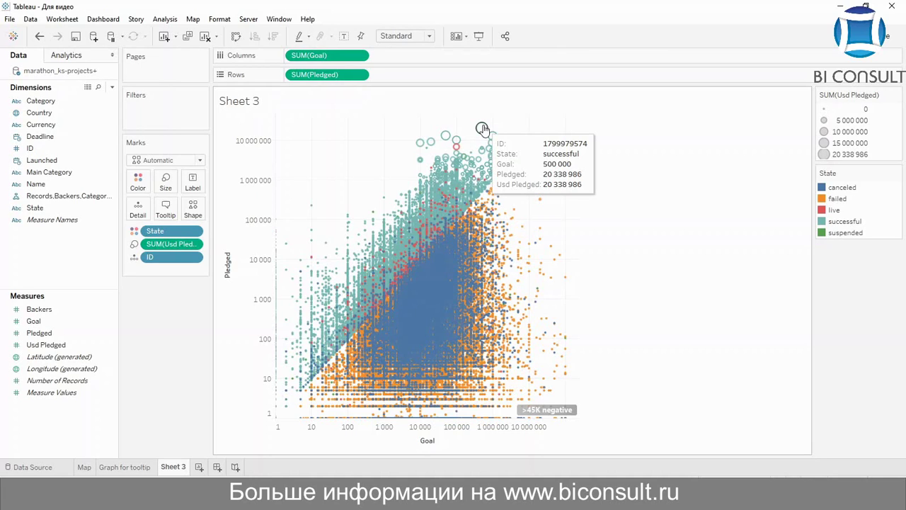
# - Review the scatter plot's tooltip content and add Launched, Deadline, Currency, Country and Category to the tooltip
pyautogui.click(165, 208)
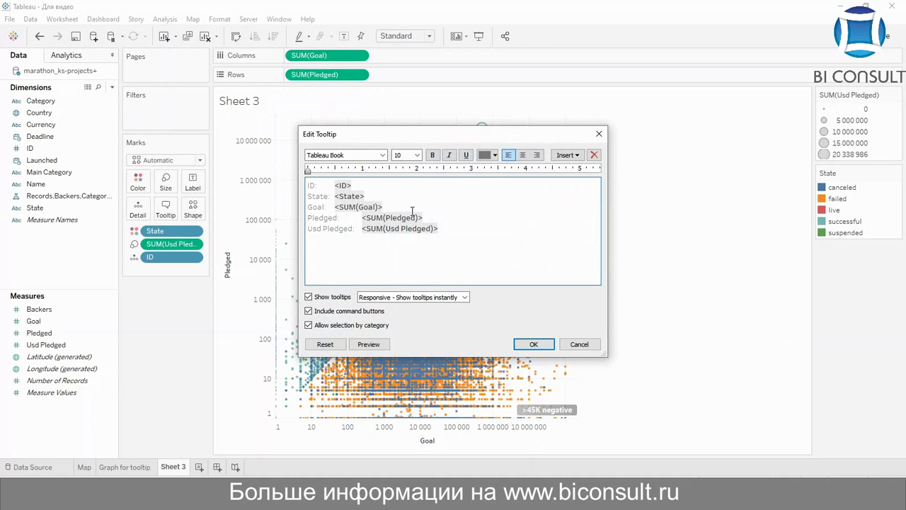
pyautogui.click(599, 133)
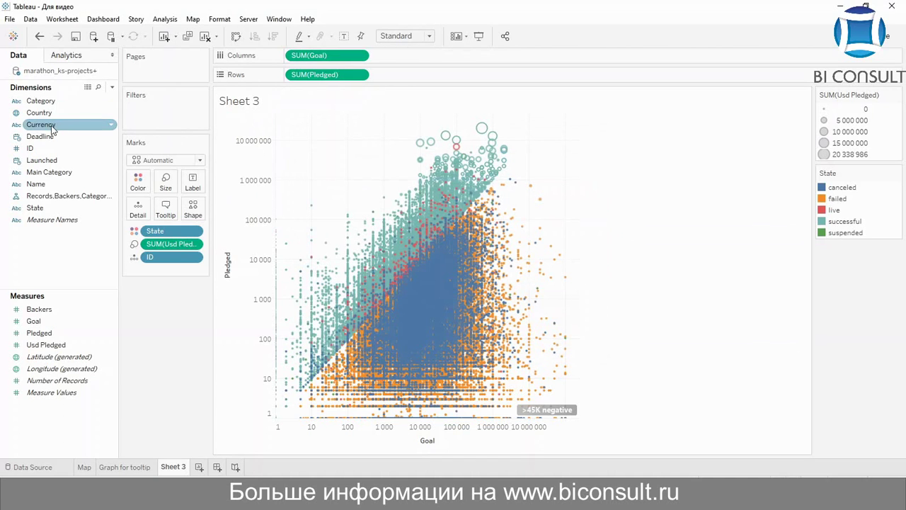
pyautogui.moveTo(43, 160); pyautogui.dragTo(166, 205)
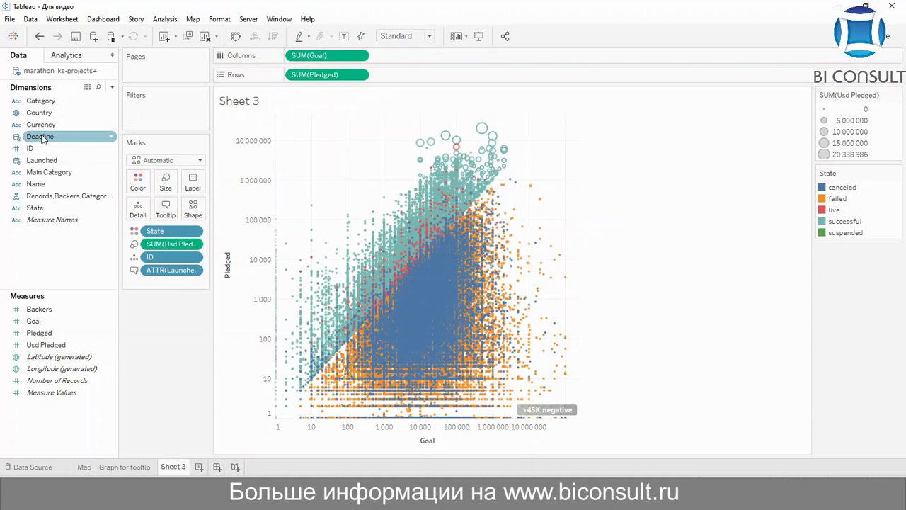
pyautogui.moveTo(41, 138); pyautogui.dragTo(166, 211)
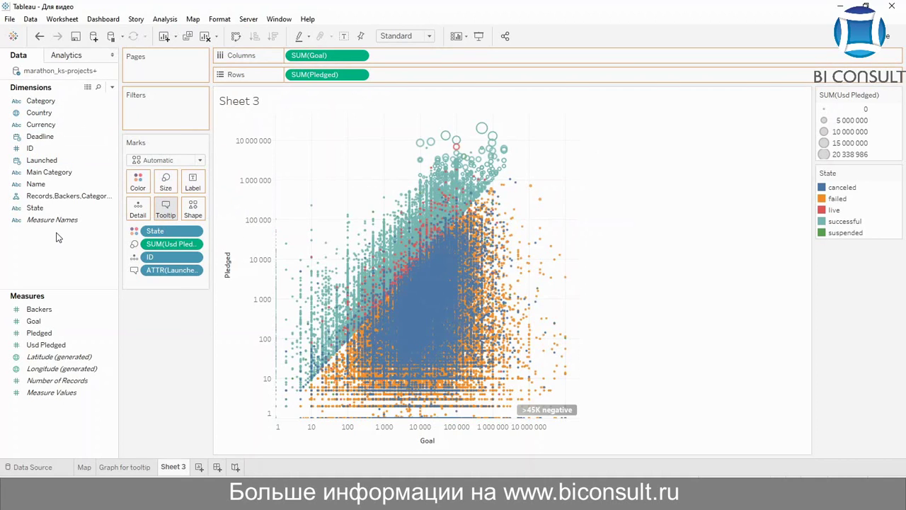
pyautogui.moveTo(41, 124); pyautogui.dragTo(167, 210)
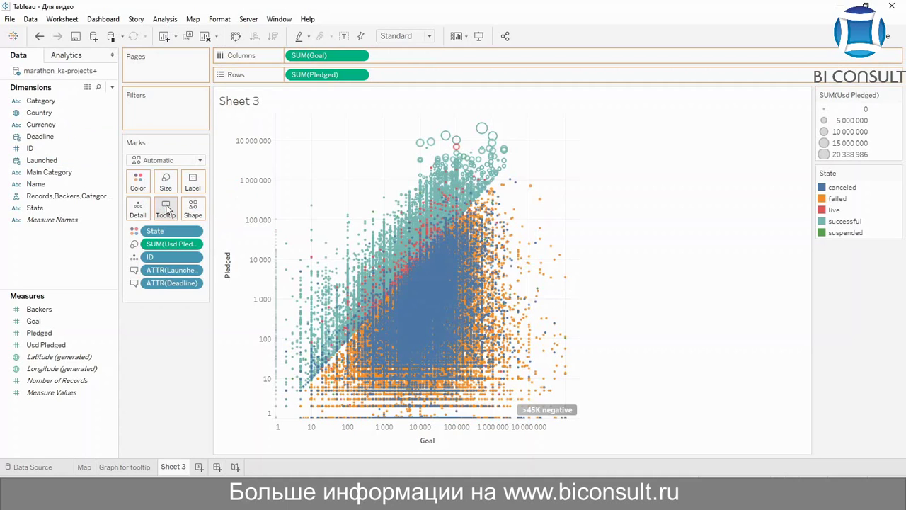
pyautogui.click(39, 113)
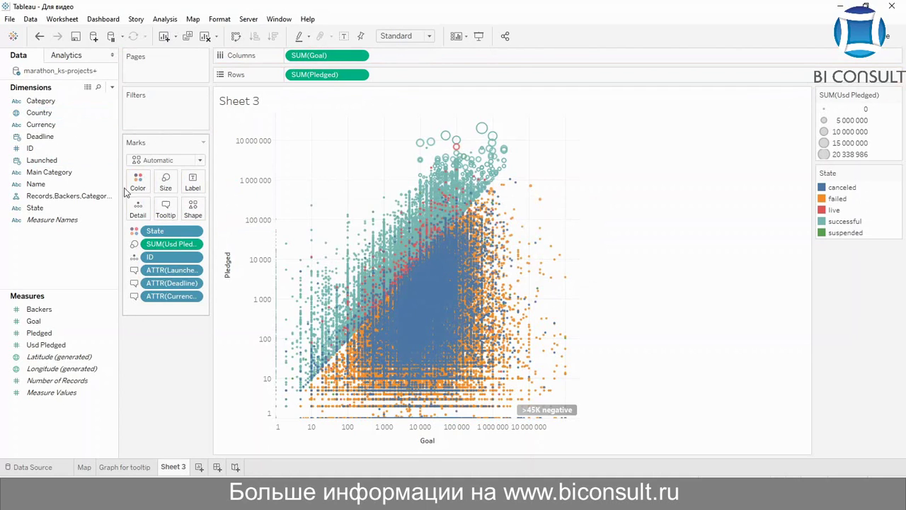
pyautogui.moveTo(32, 115); pyautogui.dragTo(166, 206)
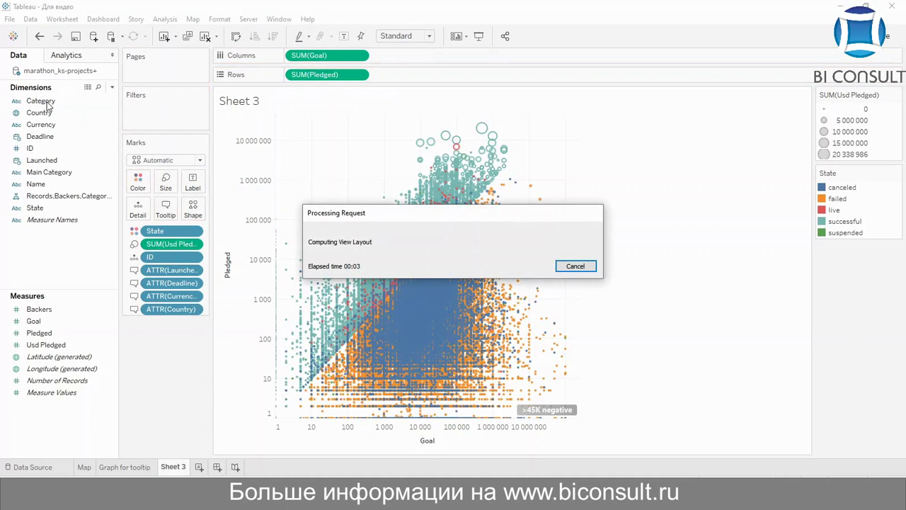
pyautogui.click(40, 101)
pyautogui.moveTo(47, 103); pyautogui.dragTo(391, 159)
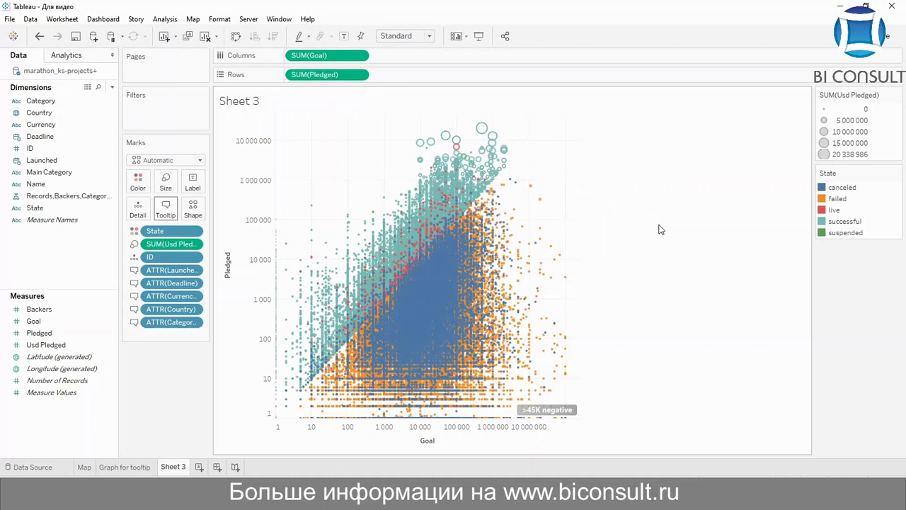
# - Rename the scatter plot worksheet as "Scatter plot"
pyautogui.doubleClick(172, 468)
pyautogui.write('Scatter')
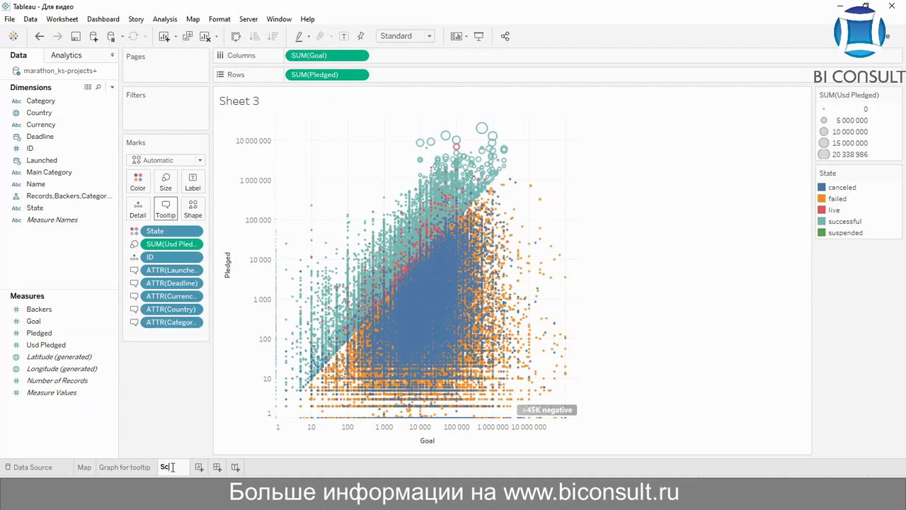
pyautogui.write(' plot')
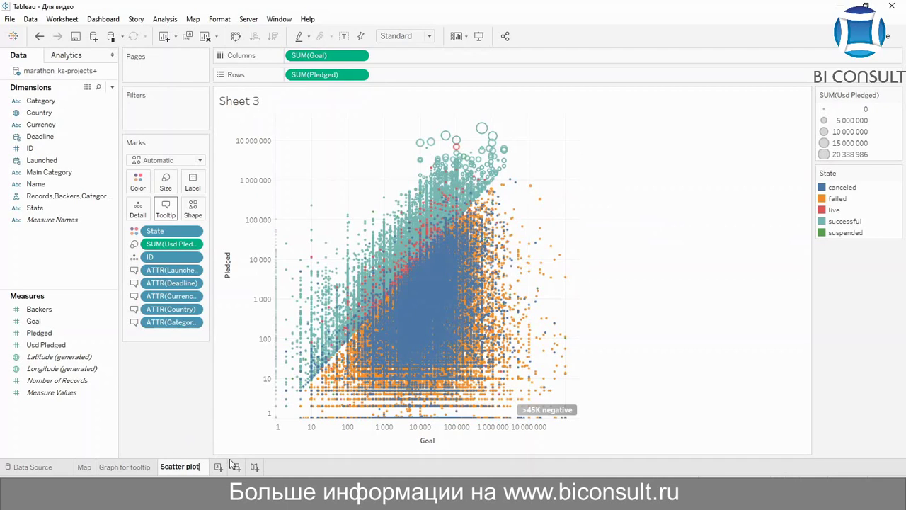
pyautogui.press('Return')
pyautogui.click(172, 417)
# - On a new worksheet, build a bar chart with Main Category on rows and the average of Usd Pledged on columns
pyautogui.click(211, 468)
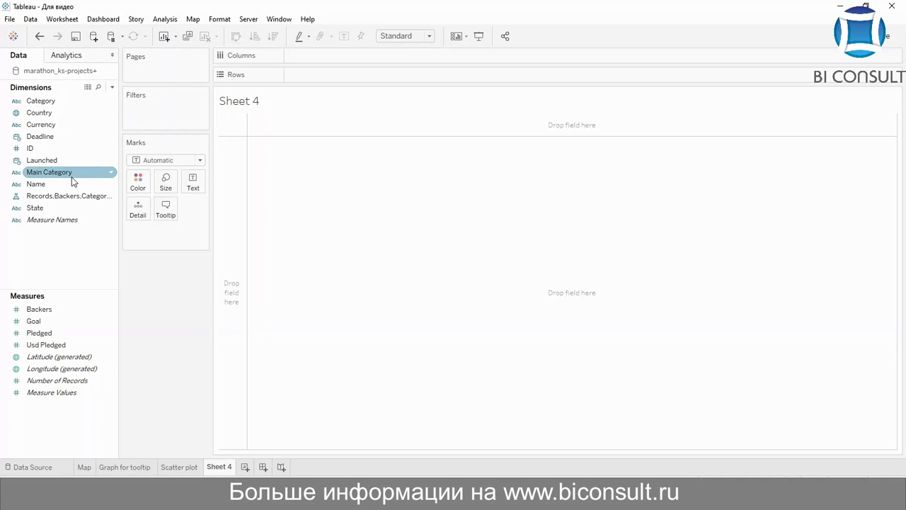
pyautogui.moveTo(71, 173); pyautogui.dragTo(368, 81)
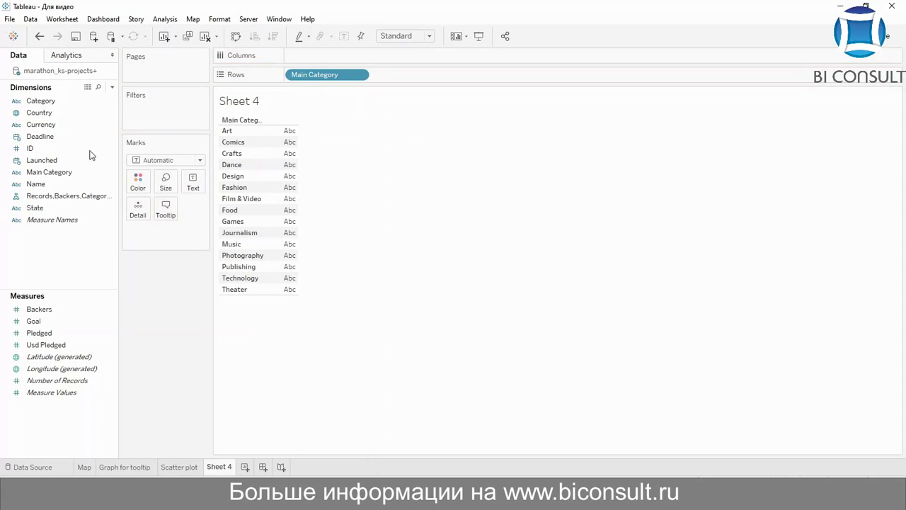
pyautogui.click(60, 307)
pyautogui.click(59, 322)
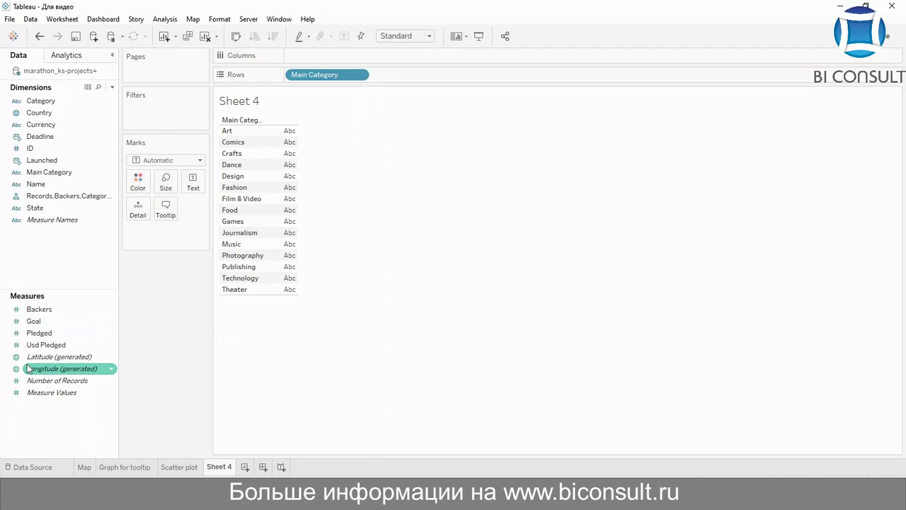
pyautogui.moveTo(46, 345); pyautogui.dragTo(375, 58)
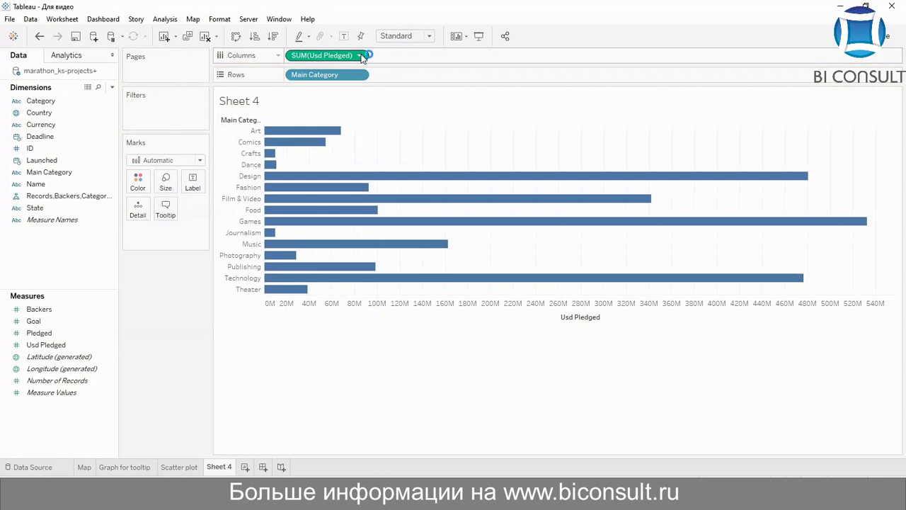
pyautogui.click(360, 56)
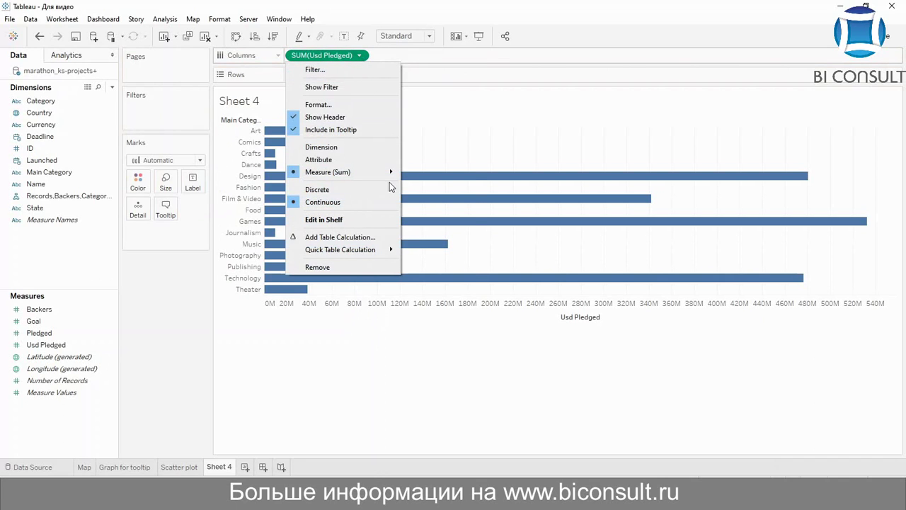
pyautogui.moveTo(394, 176)
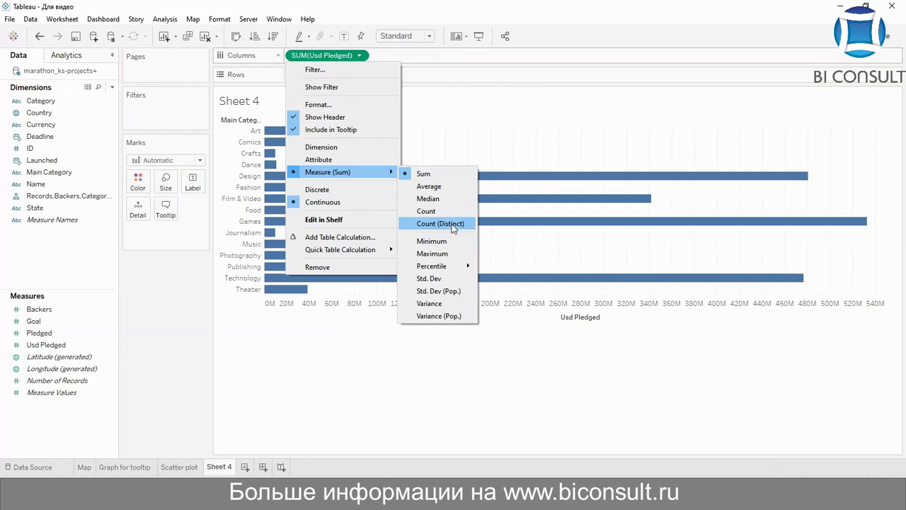
pyautogui.click(450, 188)
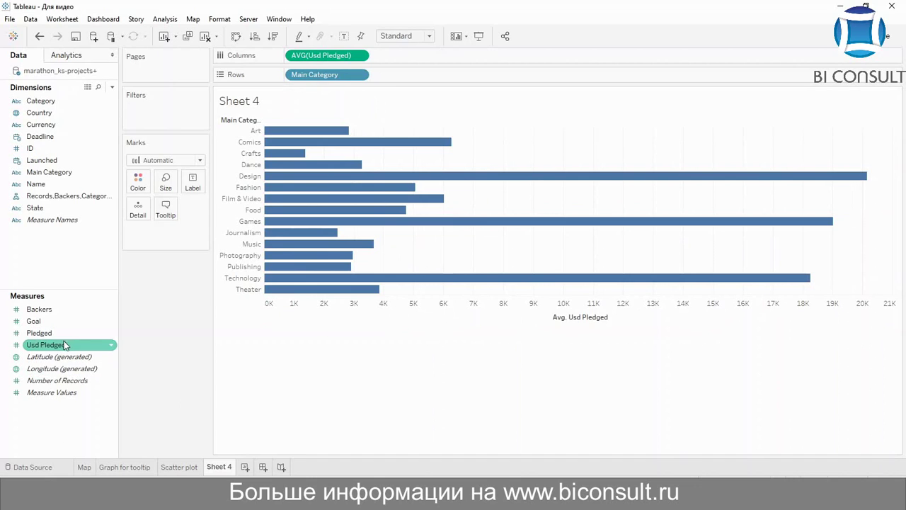
# - Add Backers to the columns beside Usd Pledged and aggregate it as an average
pyautogui.moveTo(67, 312); pyautogui.dragTo(426, 59)
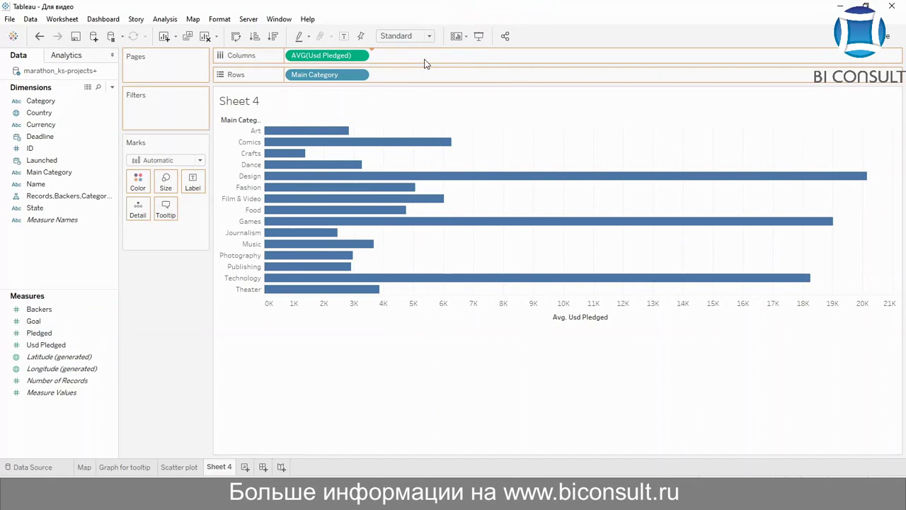
pyautogui.click(444, 55)
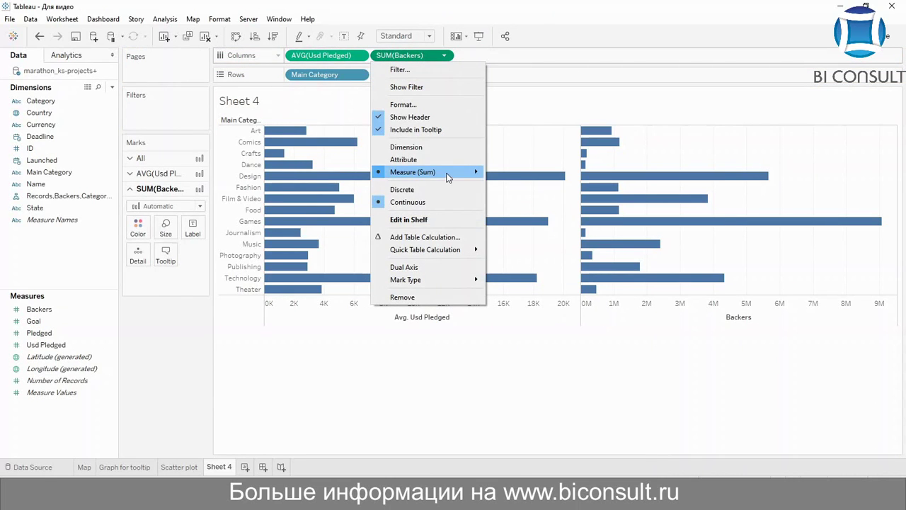
pyautogui.moveTo(449, 177)
pyautogui.click(522, 186)
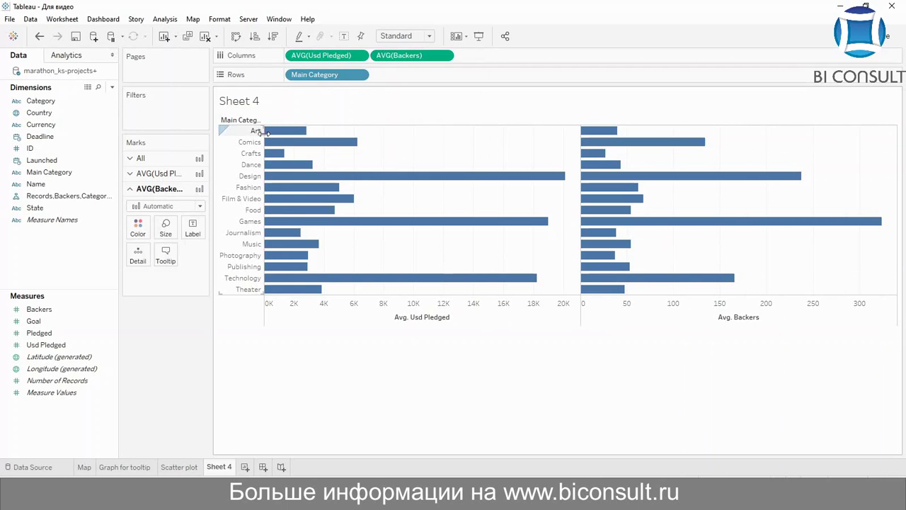
# - Widen the Main Category header column and rename the worksheet as "Bar chart"
pyautogui.moveTo(262, 132); pyautogui.dragTo(287, 133)
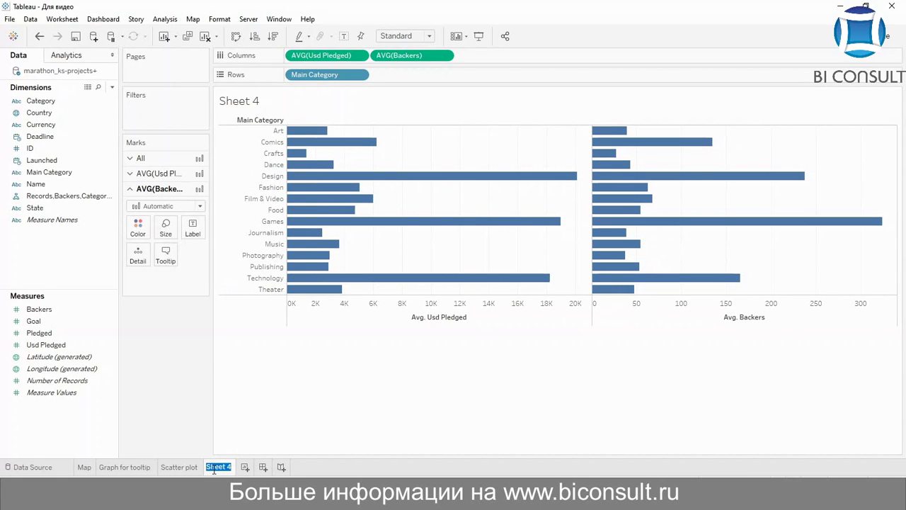
pyautogui.write('Bar chart')
pyautogui.click(289, 432)
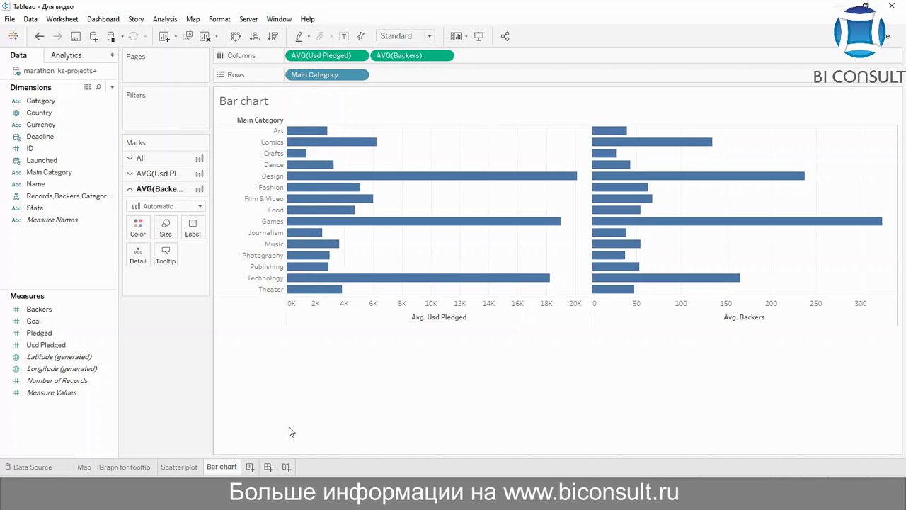
# - Start a new calculated field and name it "Project length"
pyautogui.rightClick(82, 266)
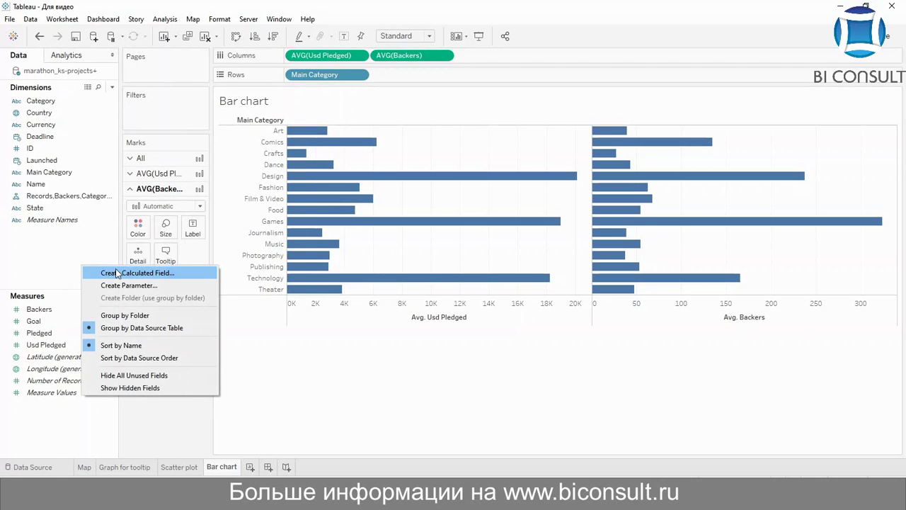
pyautogui.click(117, 274)
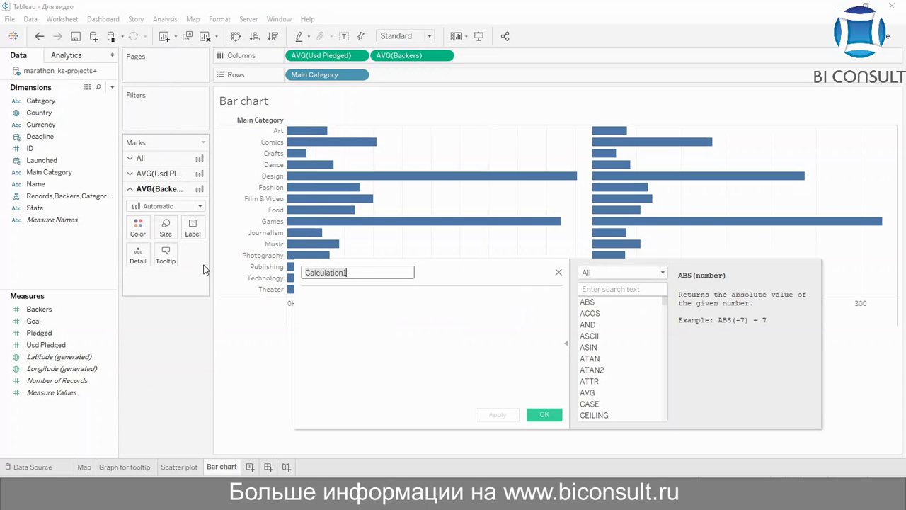
pyautogui.press('BackSpace')
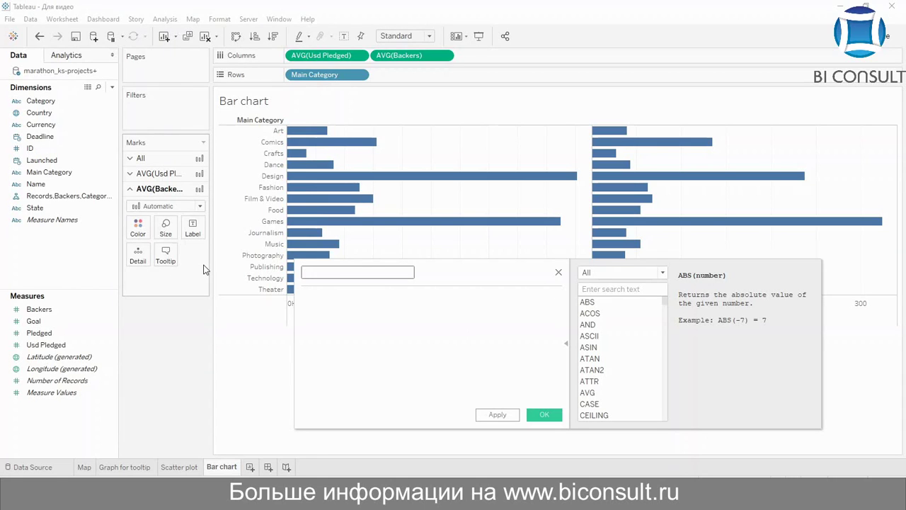
pyautogui.write('Project length')
pyautogui.press('Tab')
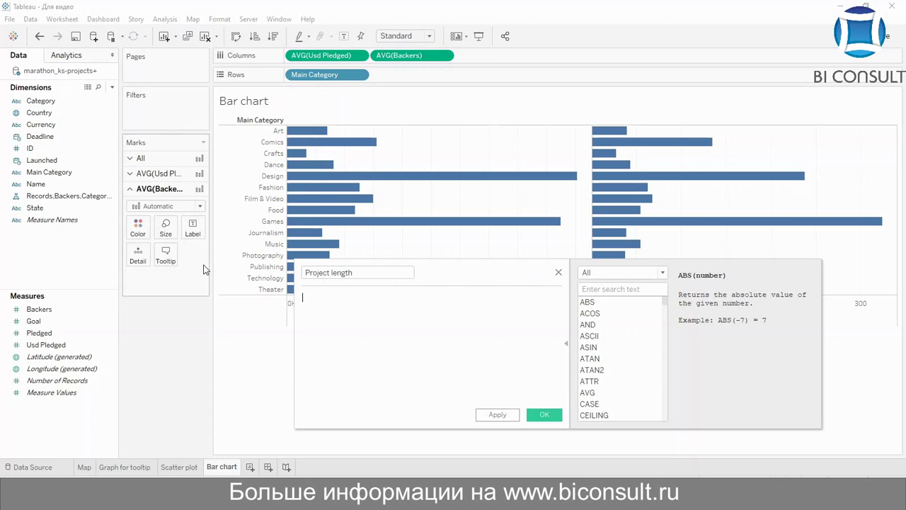
# - Define the Project length field as DATEDIFF("day", [Launched], [Deadline]) and save it
pyautogui.write('DAT')
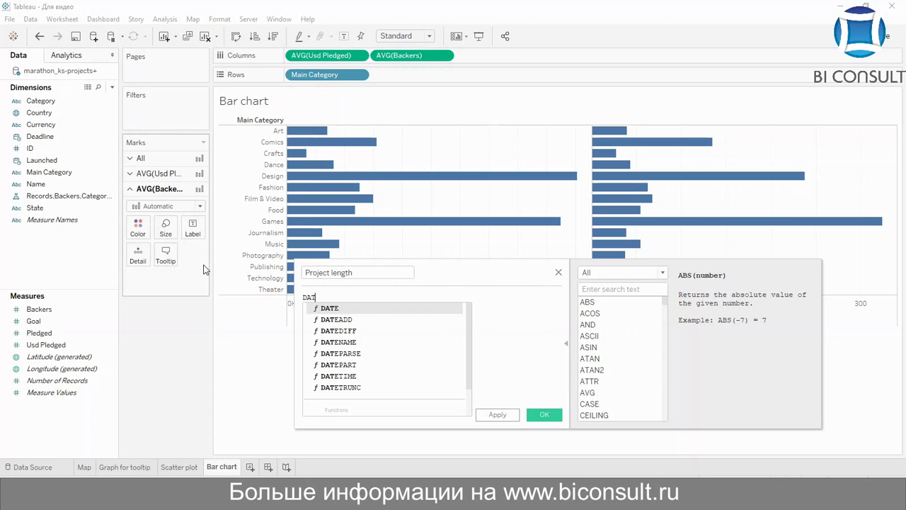
pyautogui.press('Down')
pyautogui.press('Down')
pyautogui.press('Return')
pyautogui.write("'")
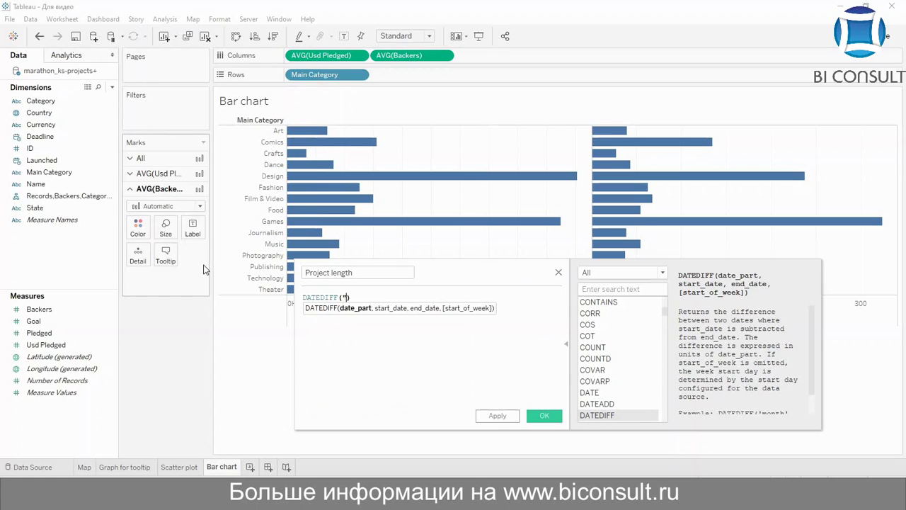
pyautogui.write('day", ')
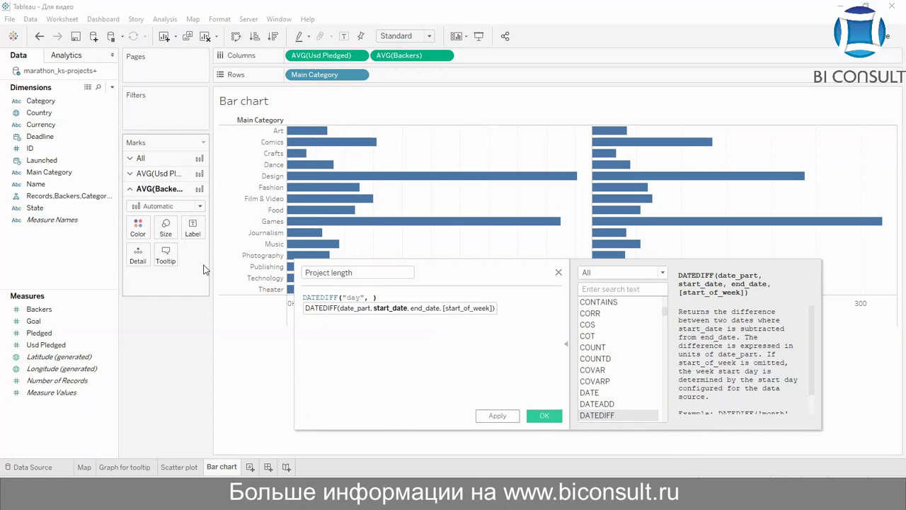
pyautogui.write('la')
pyautogui.press('Down')
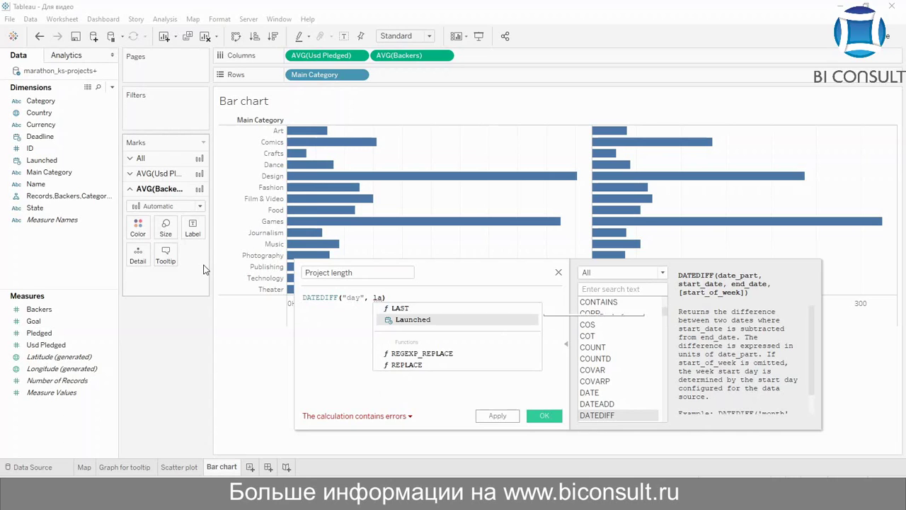
pyautogui.press('Return')
pyautogui.write(', Dea')
pyautogui.press('Return')
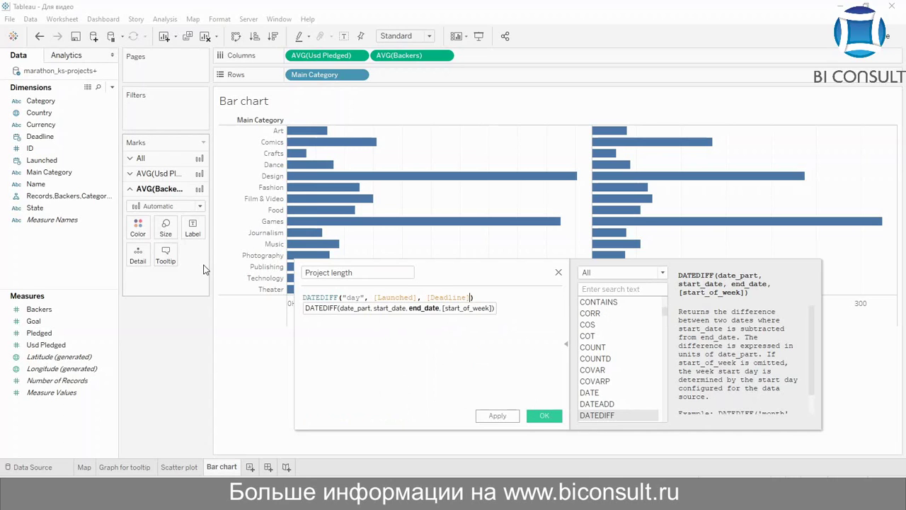
pyautogui.write(')')
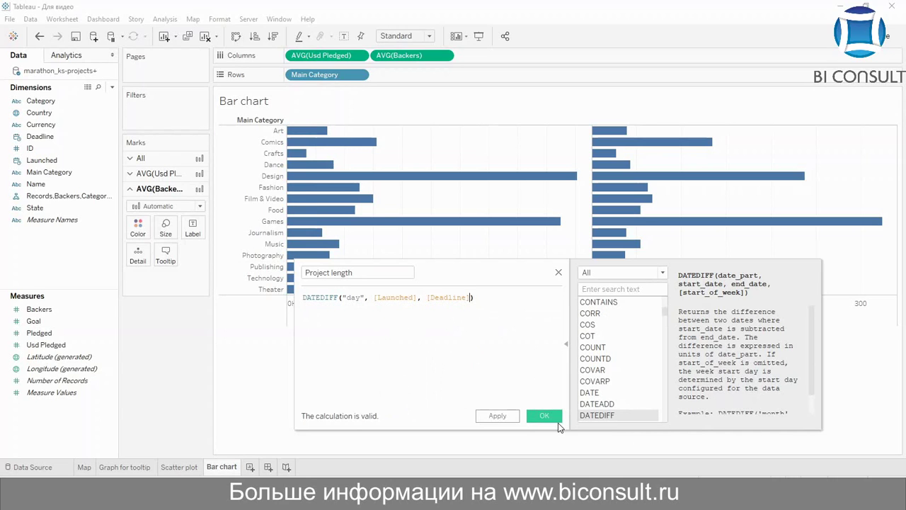
pyautogui.click(556, 418)
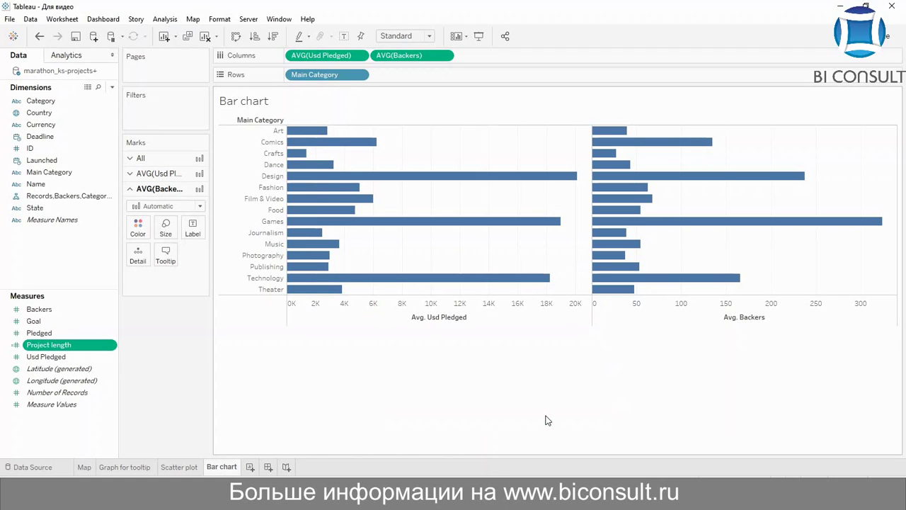
# - Start another calculated field and name it "% of goal"
pyautogui.rightClick(39, 274)
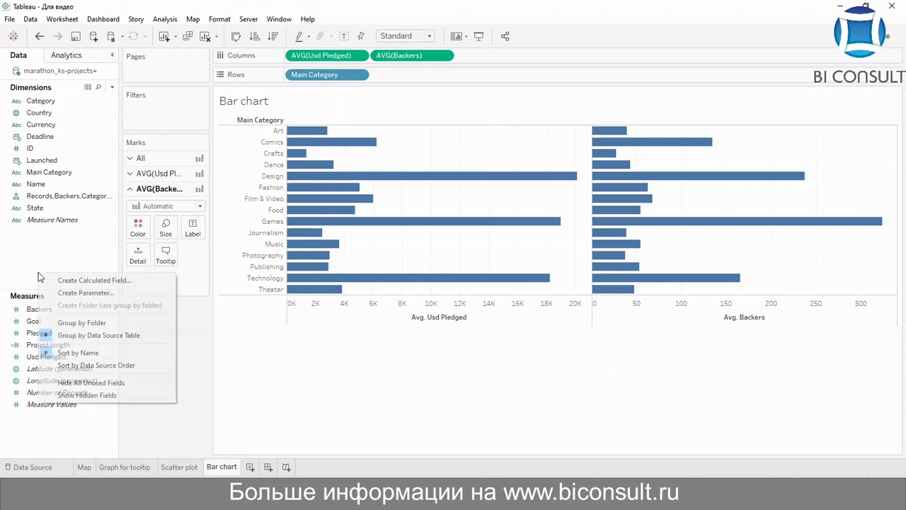
pyautogui.click(122, 282)
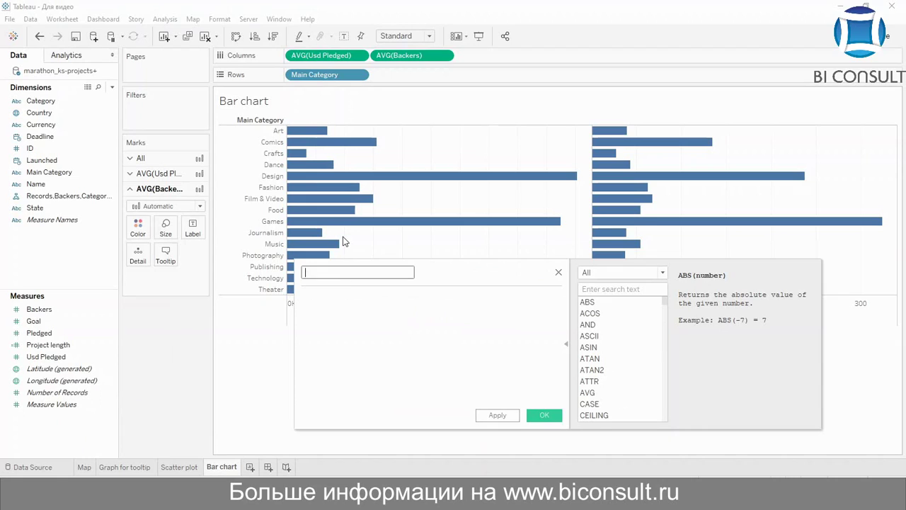
pyautogui.write('% of goal')
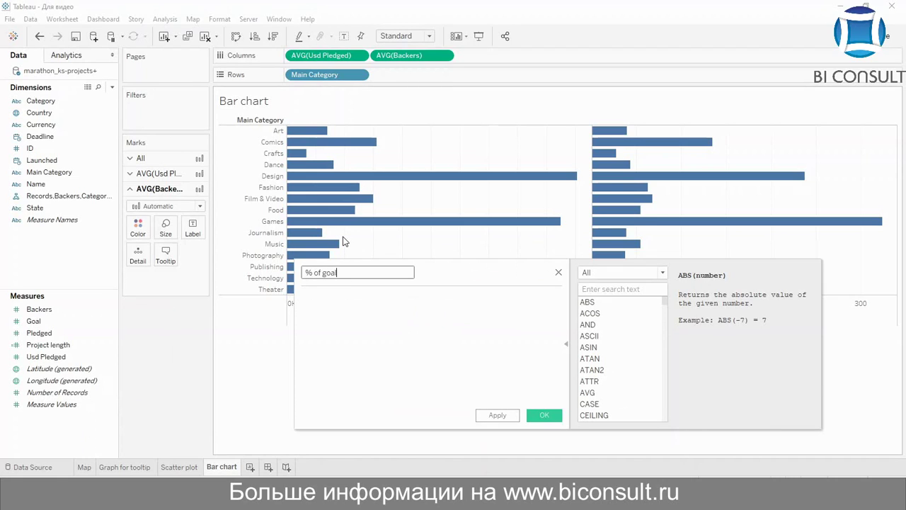
# - Define the % of goal field as SUM([Pledged]) / SUM([Goal]) and save it
pyautogui.click(363, 305)
pyautogui.write('sum')
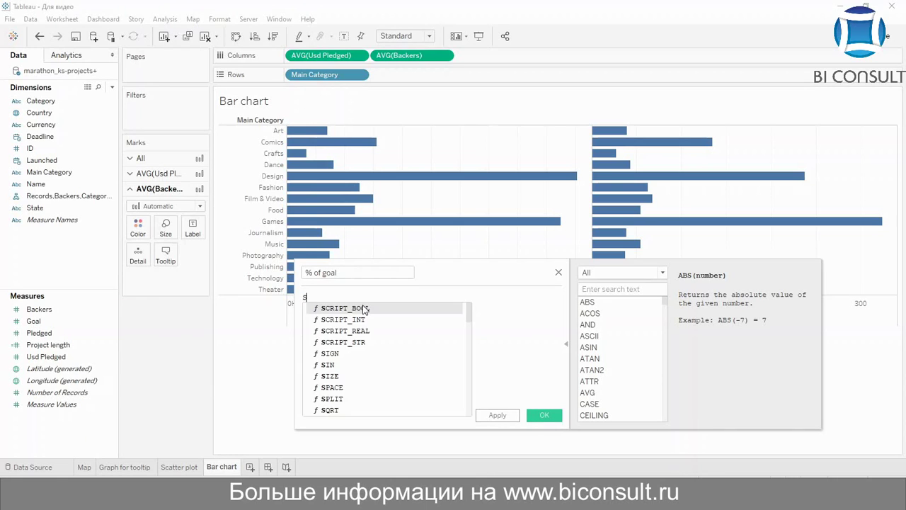
pyautogui.press('Return')
pyautogui.write('pled')
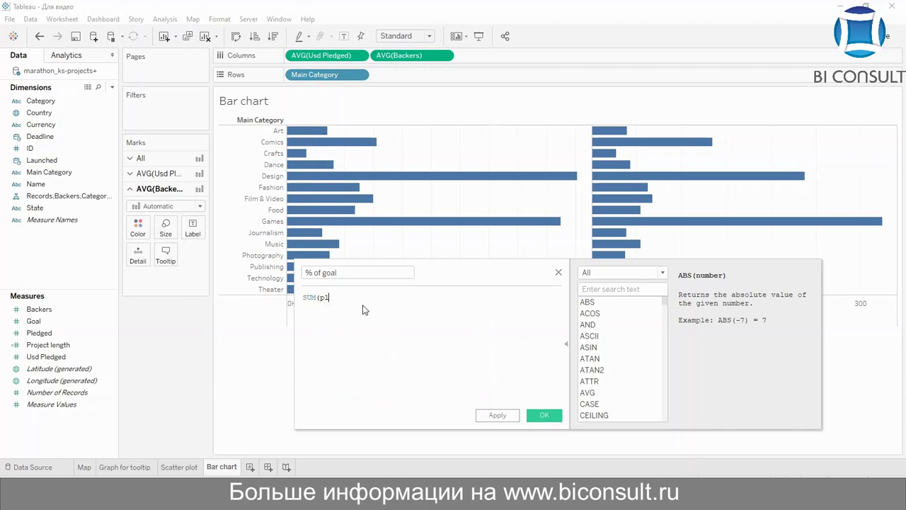
pyautogui.press('Return')
pyautogui.write(') /')
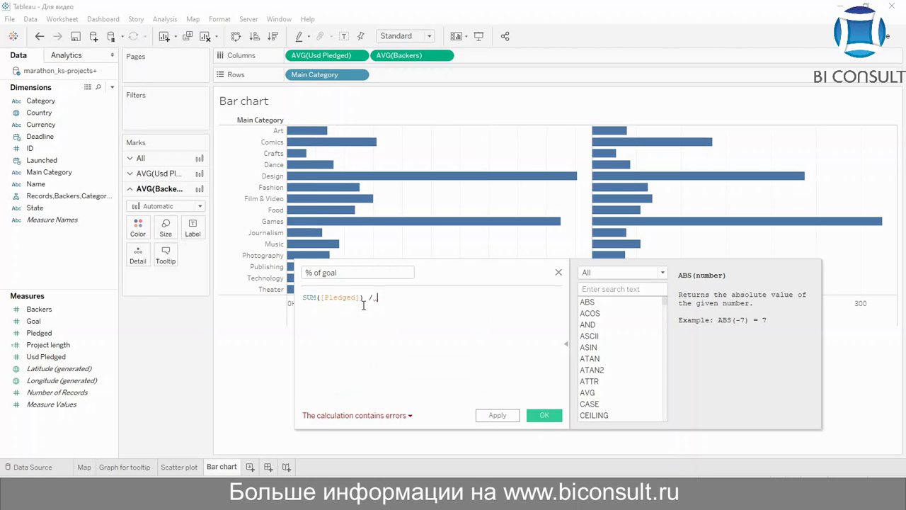
pyautogui.write('sum')
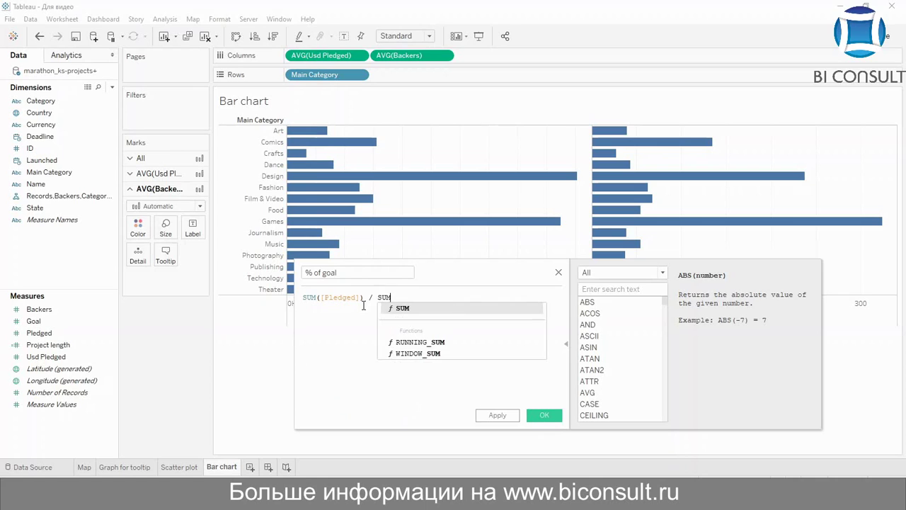
pyautogui.press('Return')
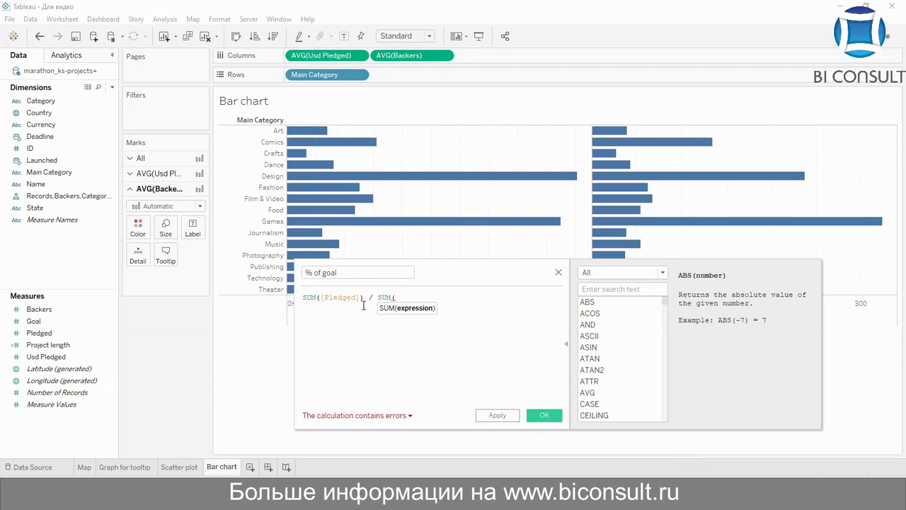
pyautogui.write('g')
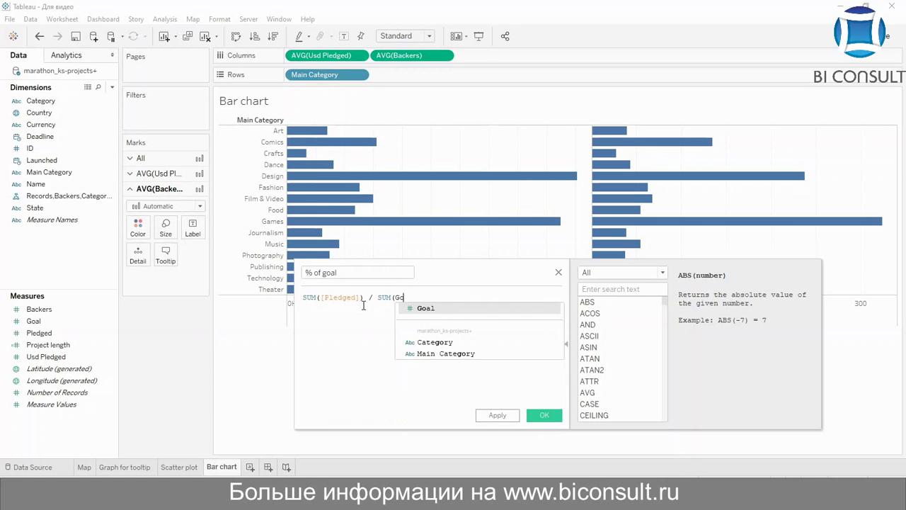
pyautogui.press('Return')
pyautogui.write(')')
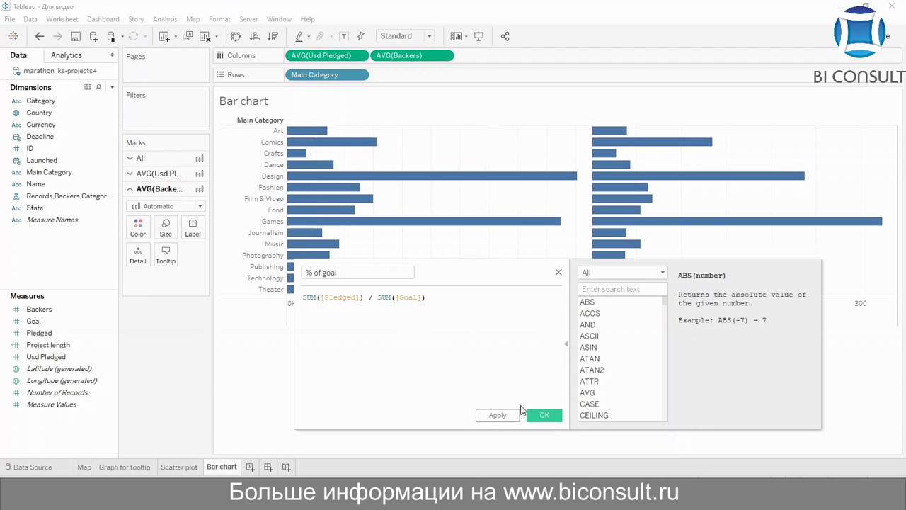
pyautogui.click(542, 417)
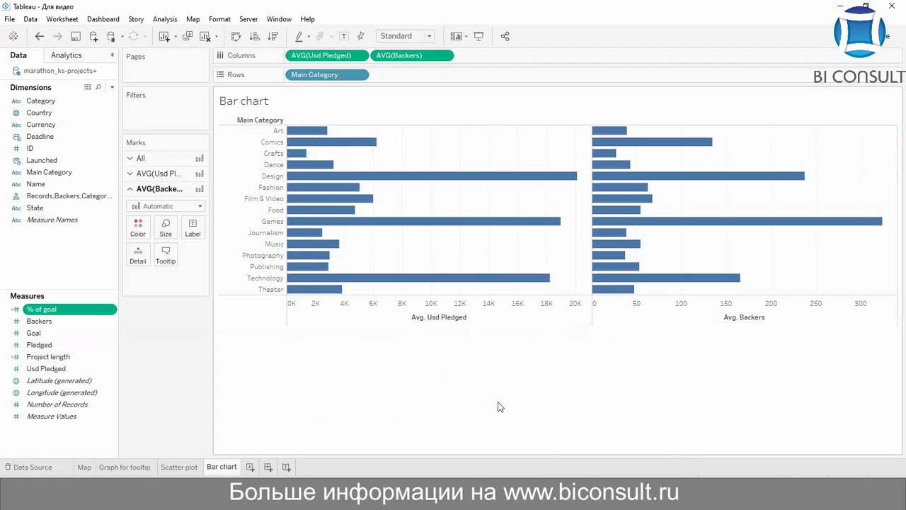
# - Start a third calculated field and name it "Avg sum per sponsor"
pyautogui.rightClick(84, 265)
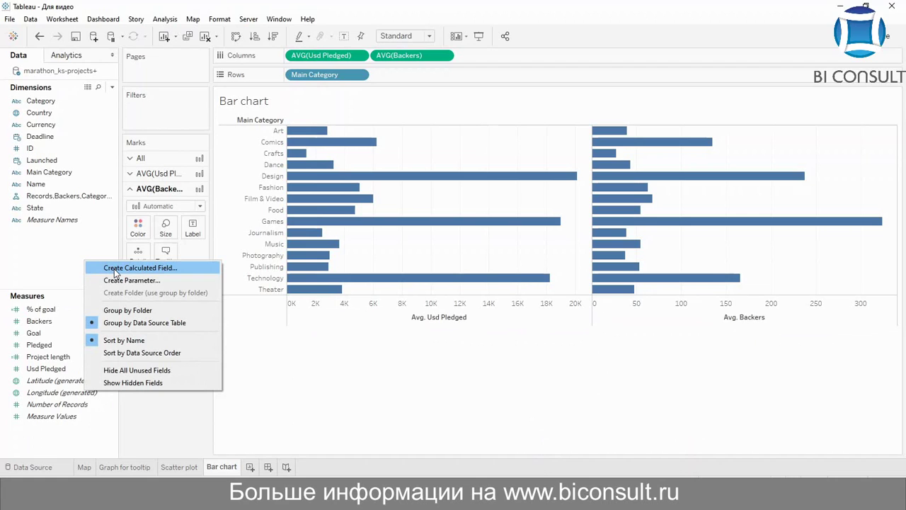
pyautogui.click(114, 268)
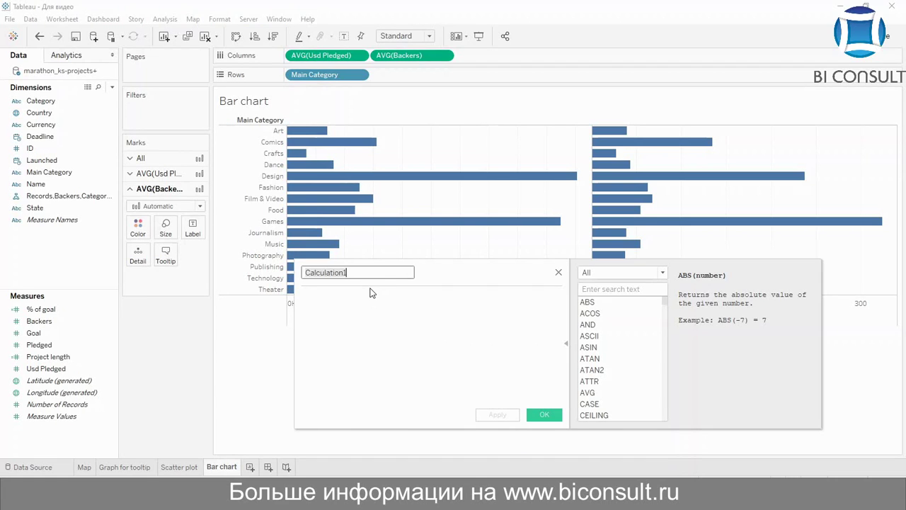
pyautogui.press('BackSpace')
pyautogui.write('Avg s')
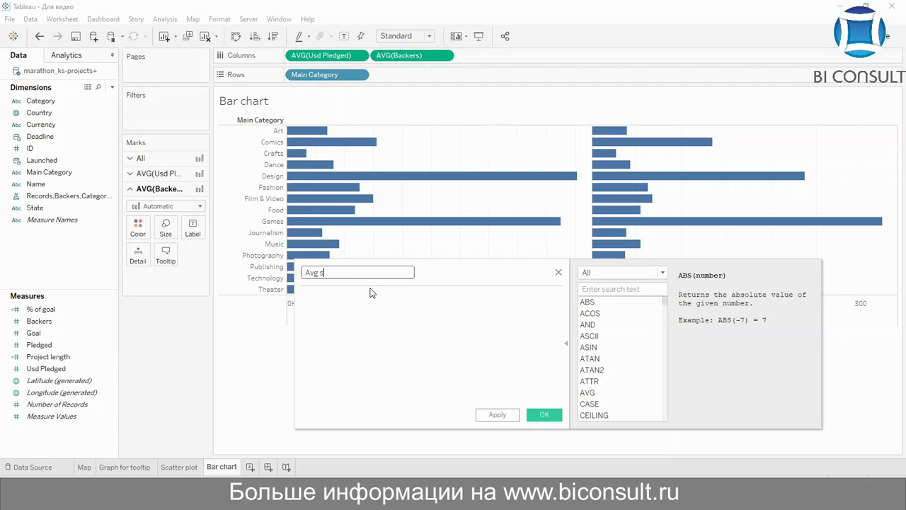
pyautogui.write('um per sponsor')
pyautogui.press('Tab')
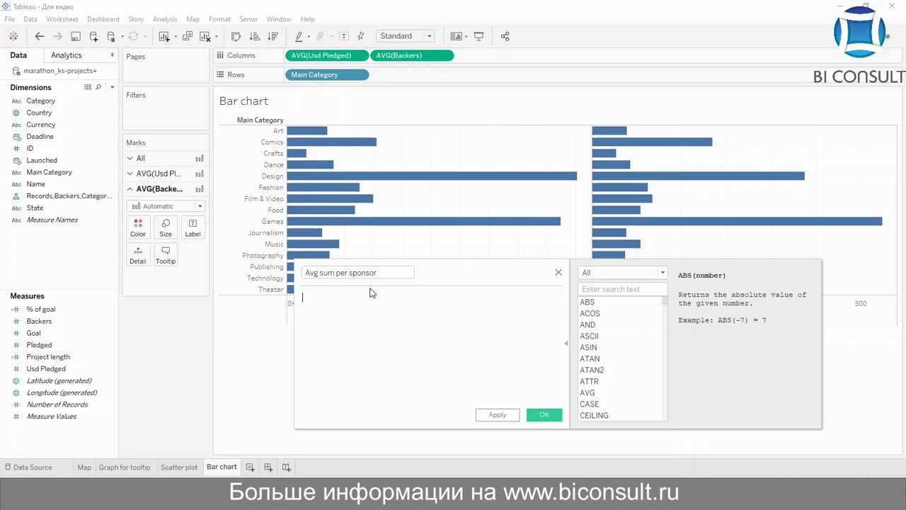
# - Define the Avg sum per sponsor field as SUM([Usd Pledged]) / SUM([Backers]) and save it
pyautogui.write('SUM(')
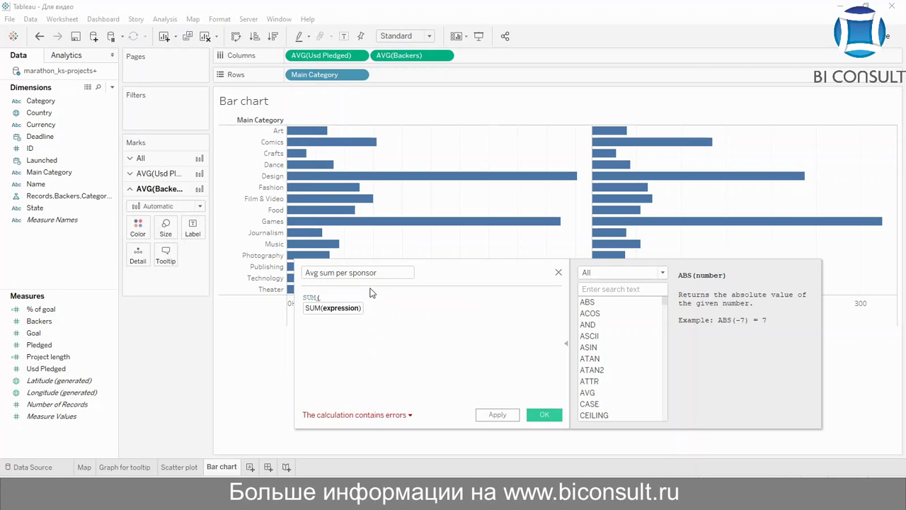
pyautogui.write('Us')
pyautogui.press('Return')
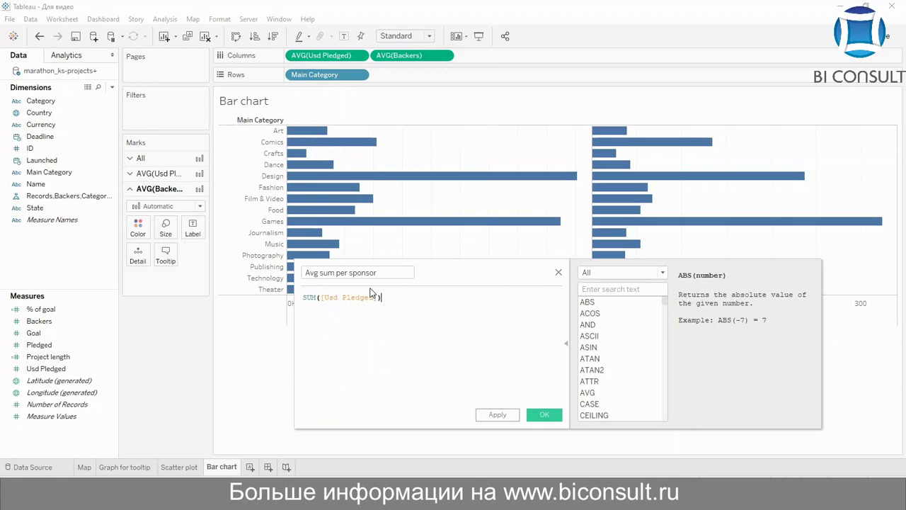
pyautogui.write(') / SUM')
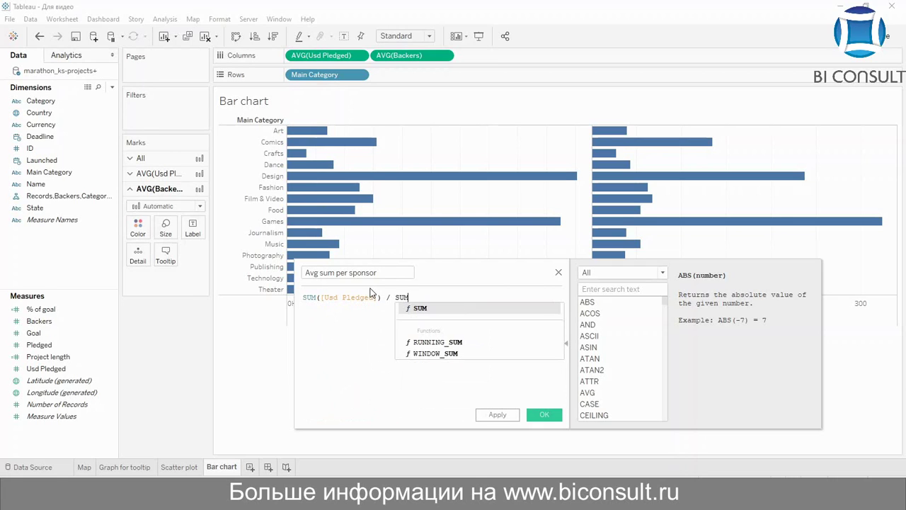
pyautogui.press('Return')
pyautogui.write('Back')
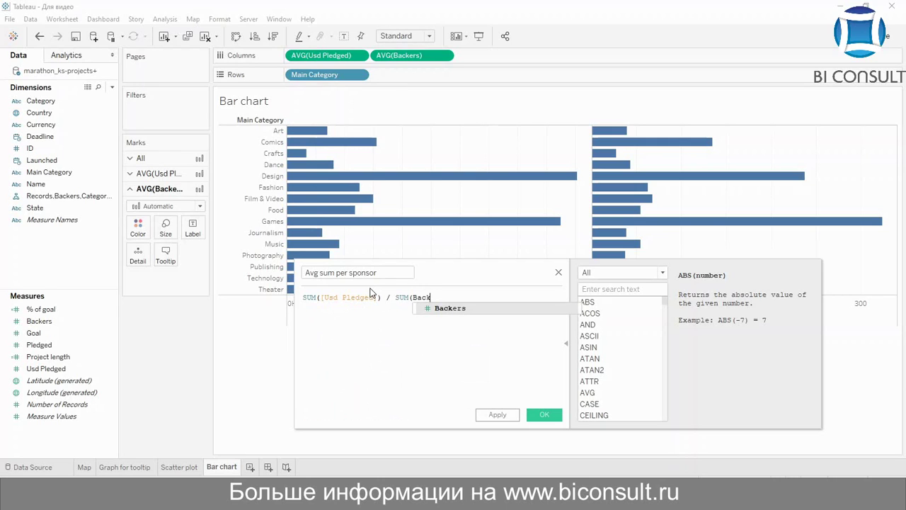
pyautogui.press('Return')
pyautogui.write(')')
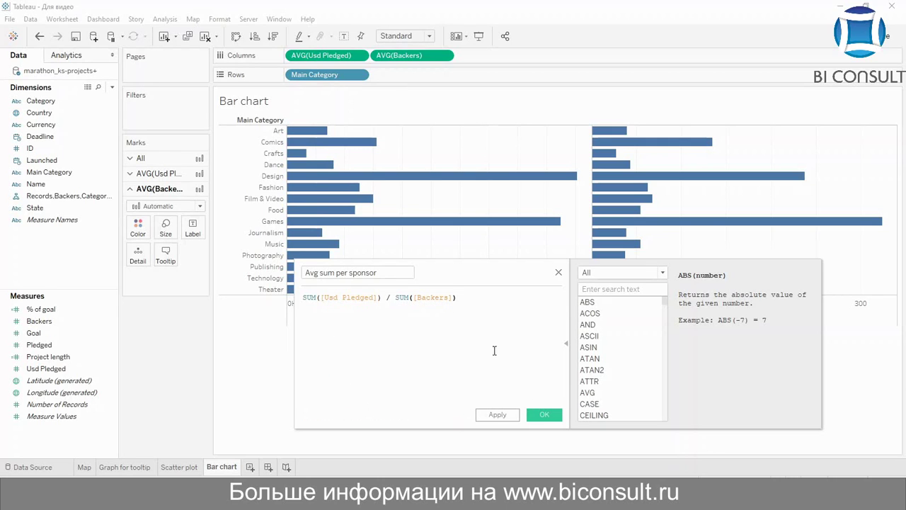
pyautogui.click(544, 415)
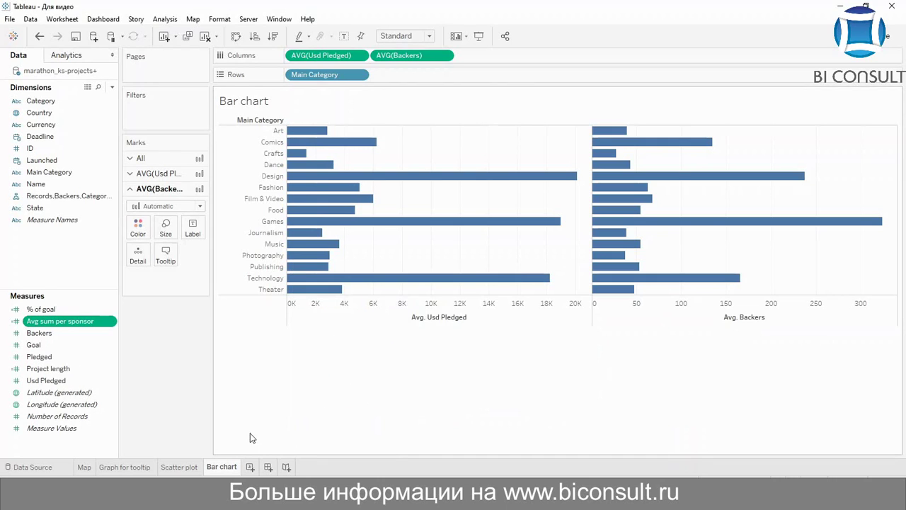
# - Add a new worksheet after the bar chart and rename it as "Sparklines"
pyautogui.click(250, 467)
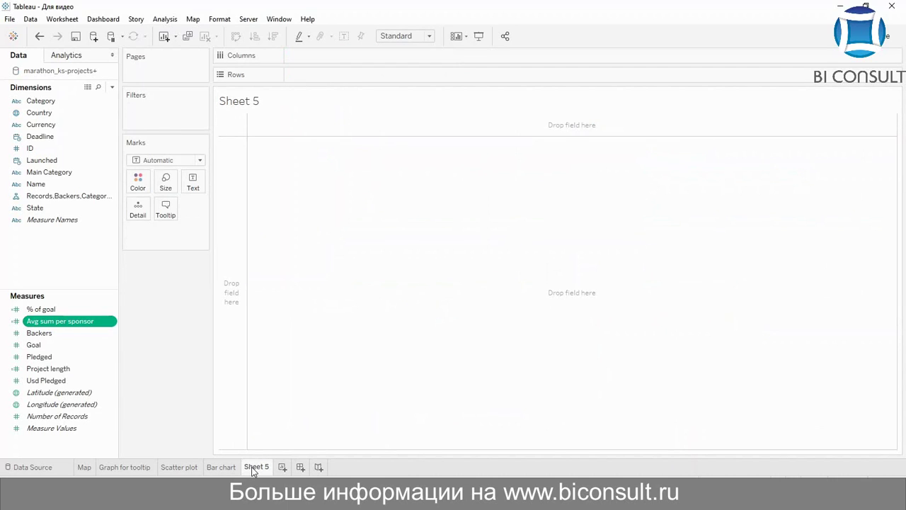
pyautogui.doubleClick(252, 468)
pyautogui.write('Sparklines')
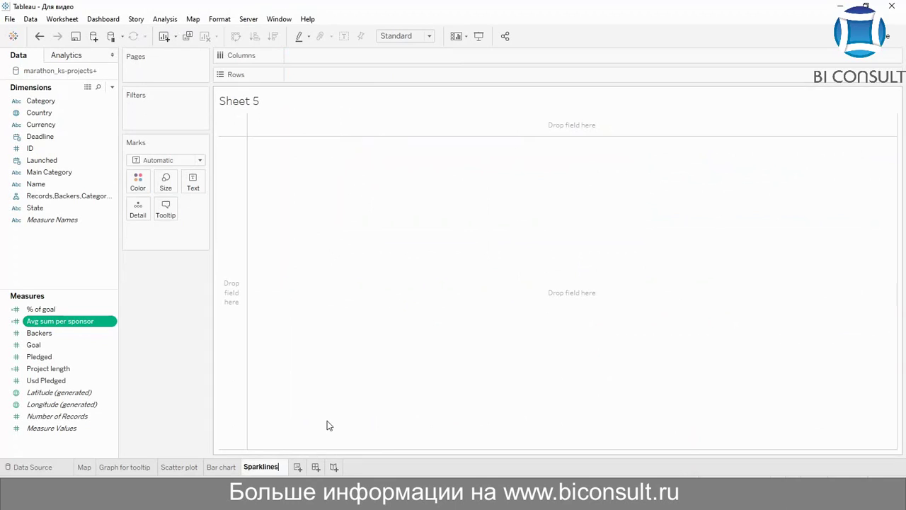
pyautogui.press('Return')
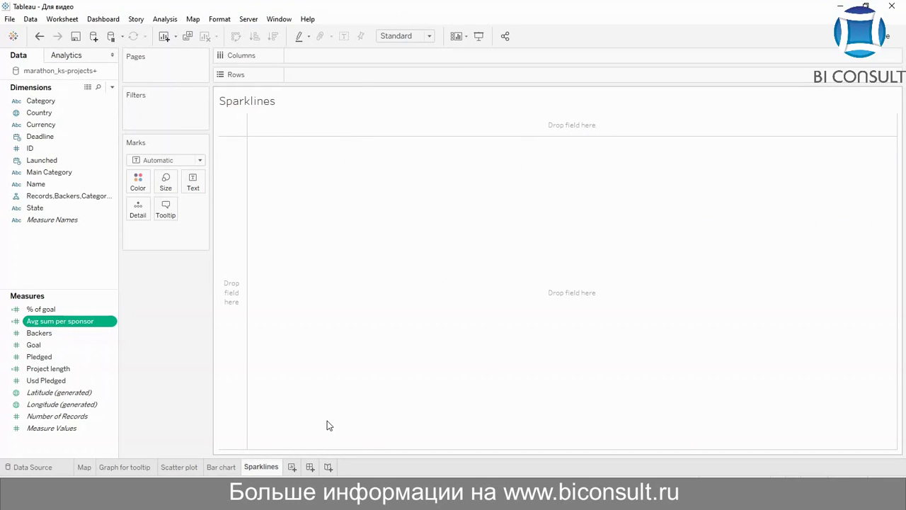
# - Add Measure Values to the empty Sparklines sheet so that all measures are plotted
pyautogui.click(327, 421)
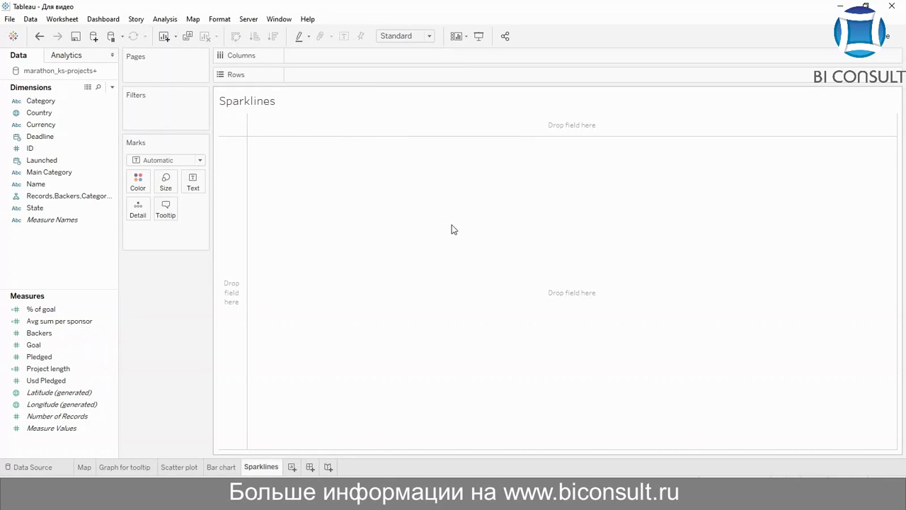
pyautogui.click(64, 428)
pyautogui.doubleClick(62, 431)
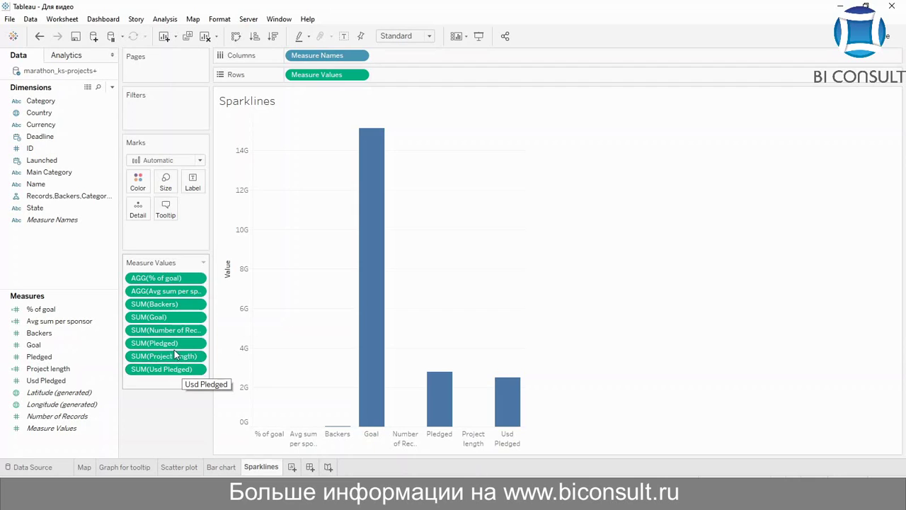
# - Remove the Usd Pledged, Pledged, Goal and Backers measures from the Measure Values in the view
pyautogui.moveTo(182, 373); pyautogui.dragTo(148, 417)
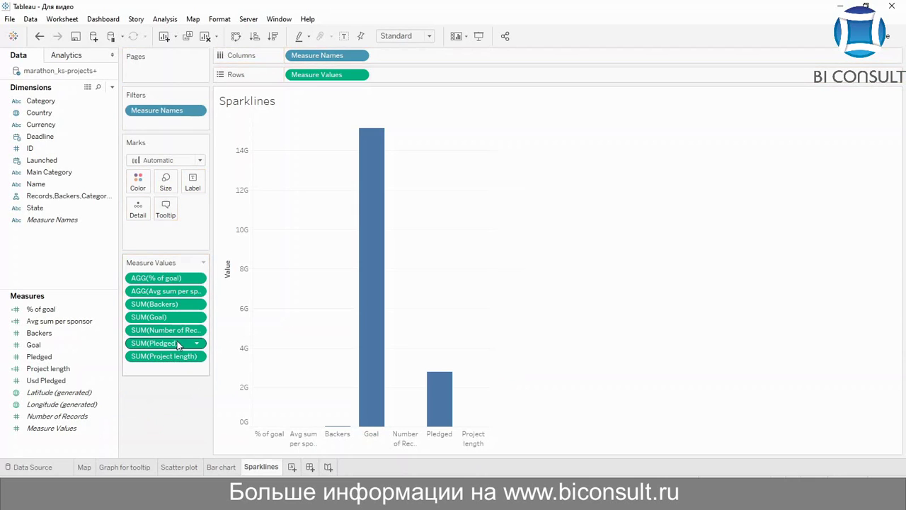
pyautogui.moveTo(177, 342); pyautogui.dragTo(162, 395)
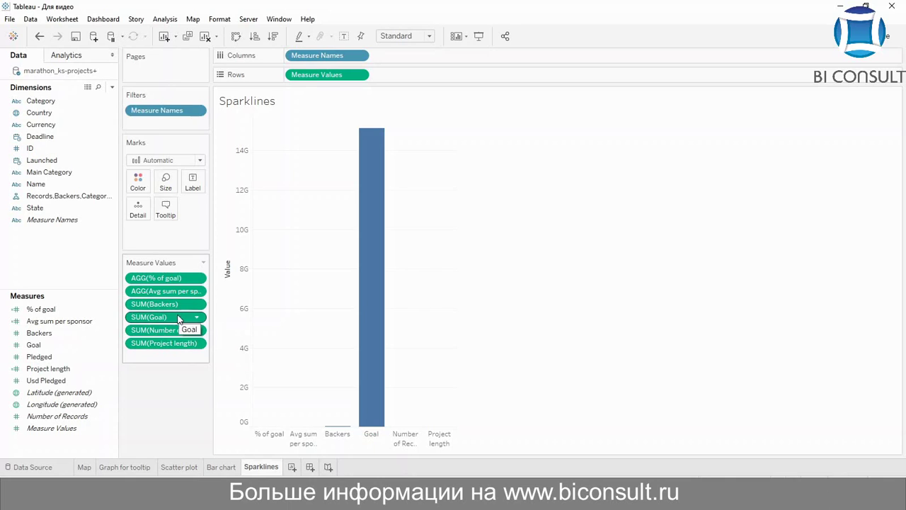
pyautogui.moveTo(180, 316); pyautogui.dragTo(176, 369)
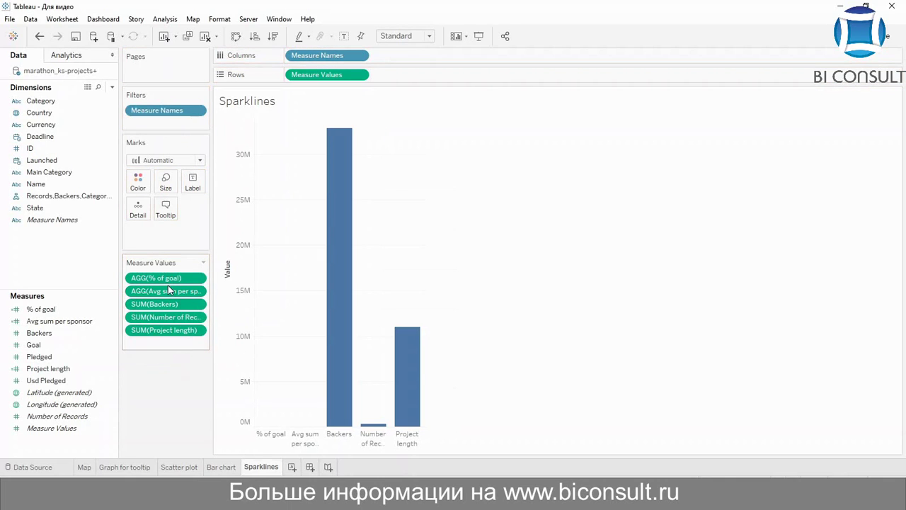
pyautogui.moveTo(165, 305); pyautogui.dragTo(168, 386)
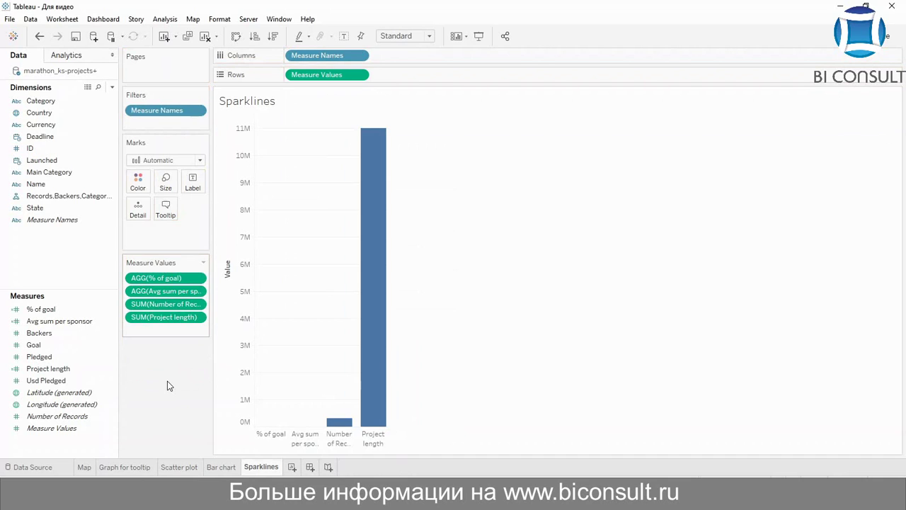
# - Change the aggregation of Project length in the Measure Values from sum to Average
pyautogui.click(197, 318)
pyautogui.moveTo(230, 410)
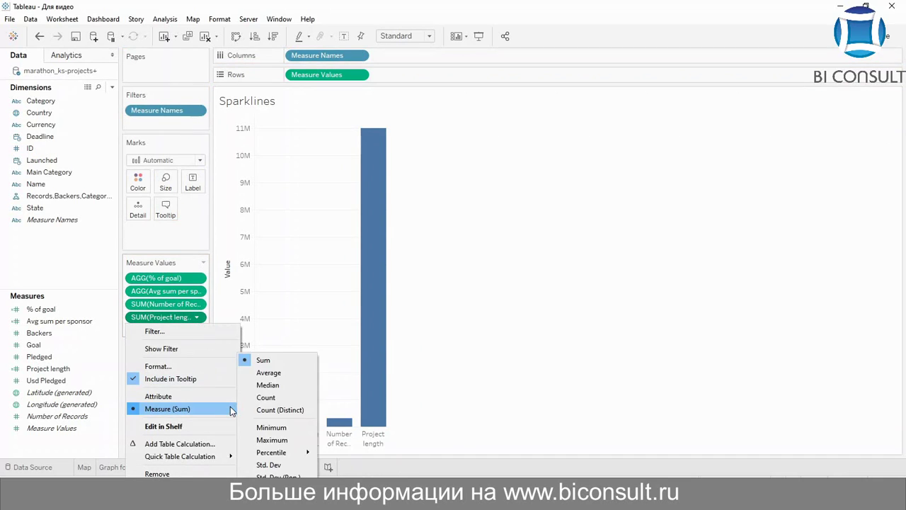
pyautogui.click(300, 375)
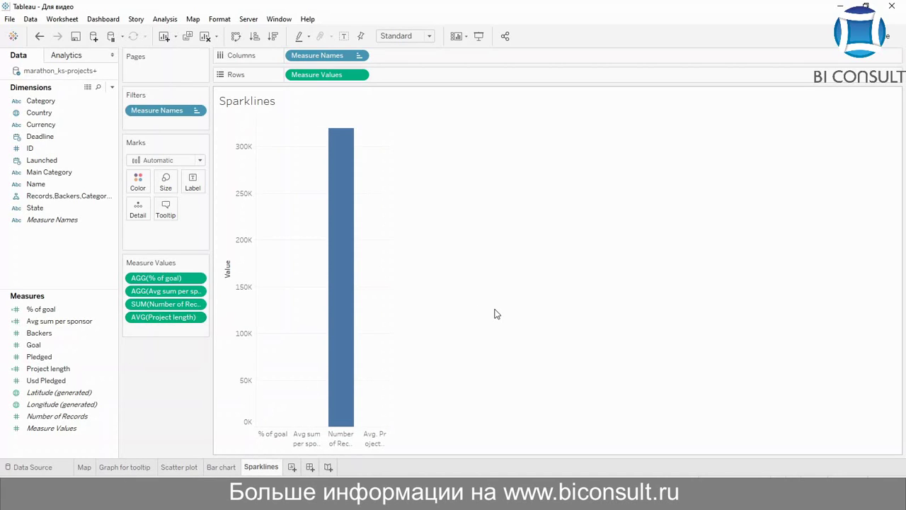
# - Add the Launched date to the columns after Measure Names to plot each measure by year
pyautogui.moveTo(350, 271)
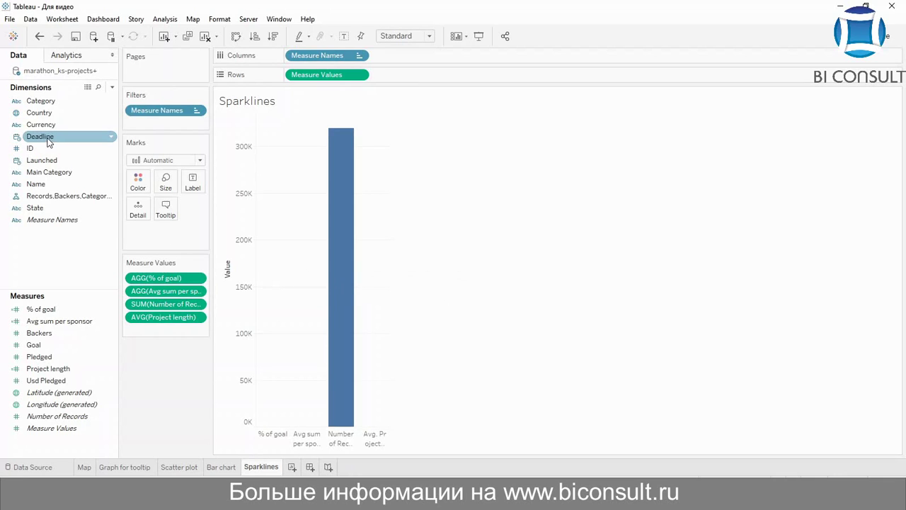
pyautogui.moveTo(48, 161); pyautogui.dragTo(400, 54)
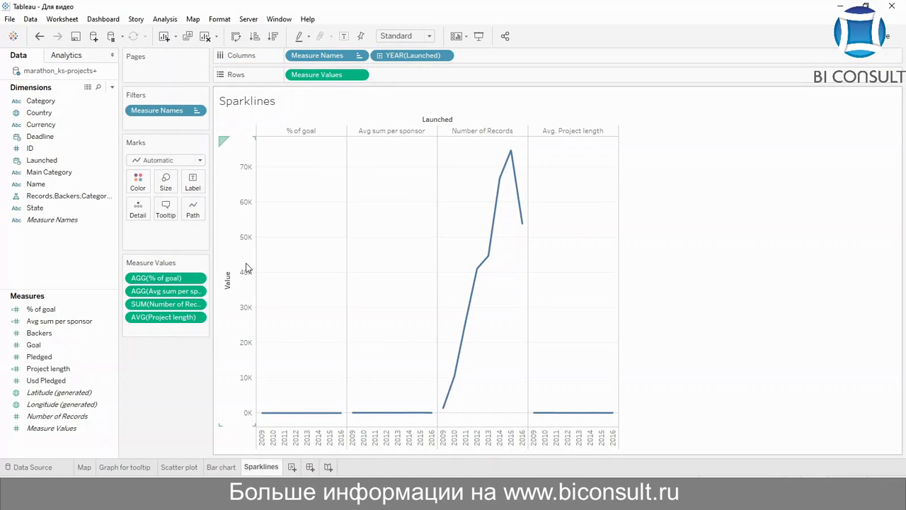
pyautogui.moveTo(462, 378)
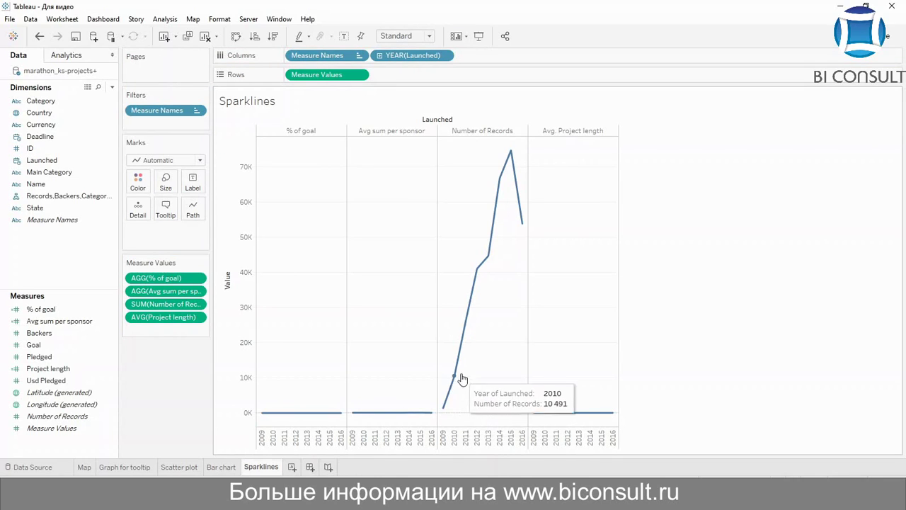
# - Set the Measure Values axis to a logarithmic scale and close the axis settings
pyautogui.rightClick(251, 232)
pyautogui.click(282, 235)
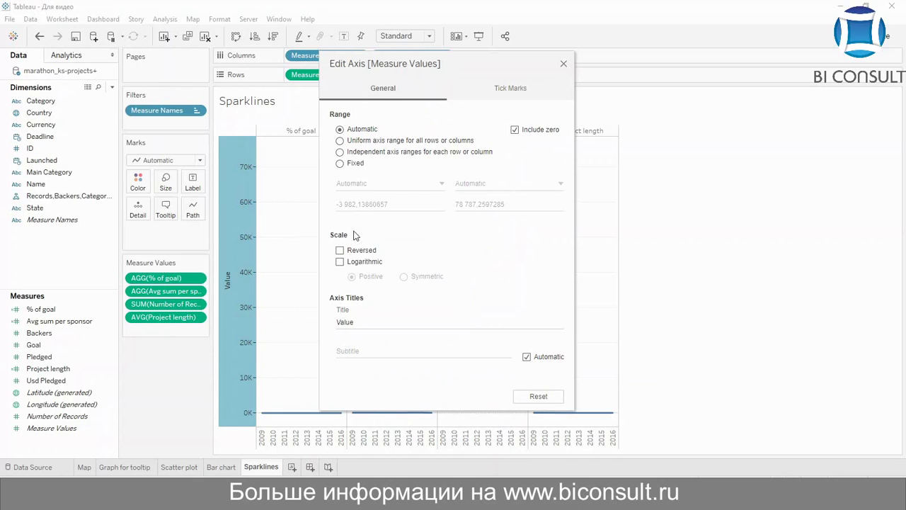
pyautogui.click(351, 263)
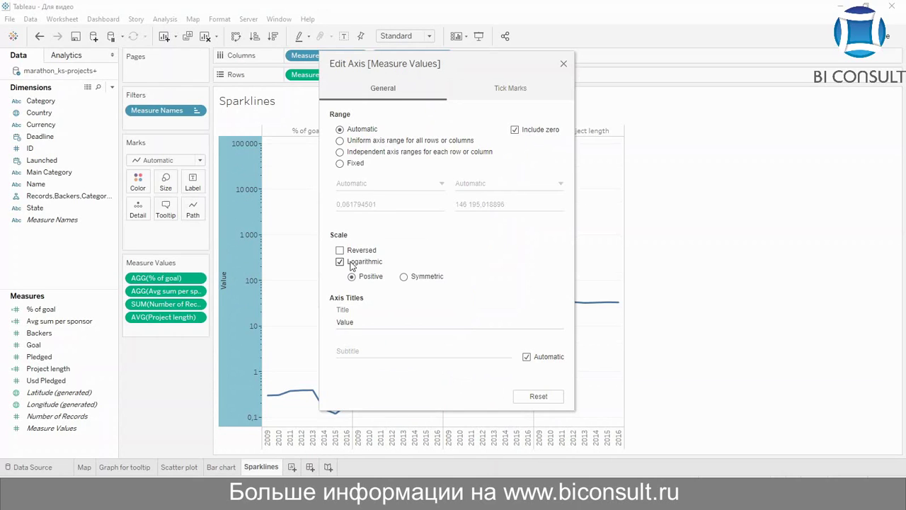
pyautogui.click(564, 68)
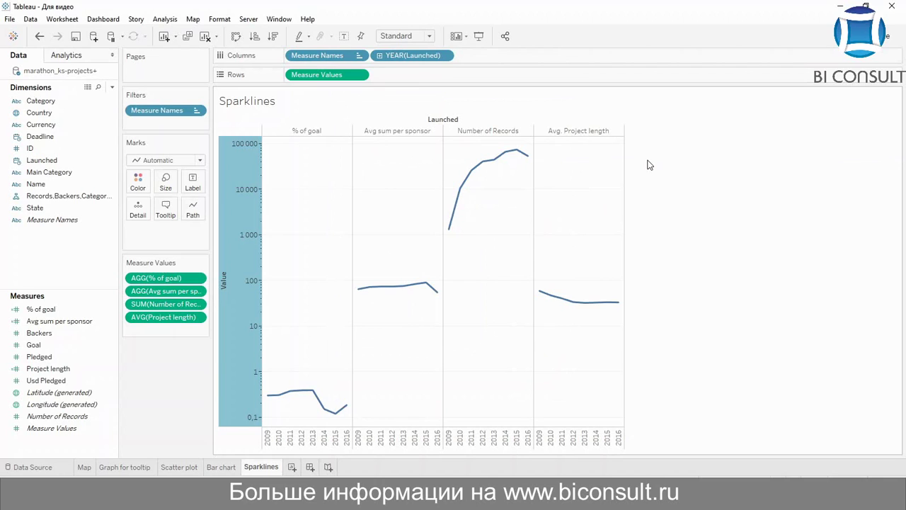
pyautogui.click(745, 184)
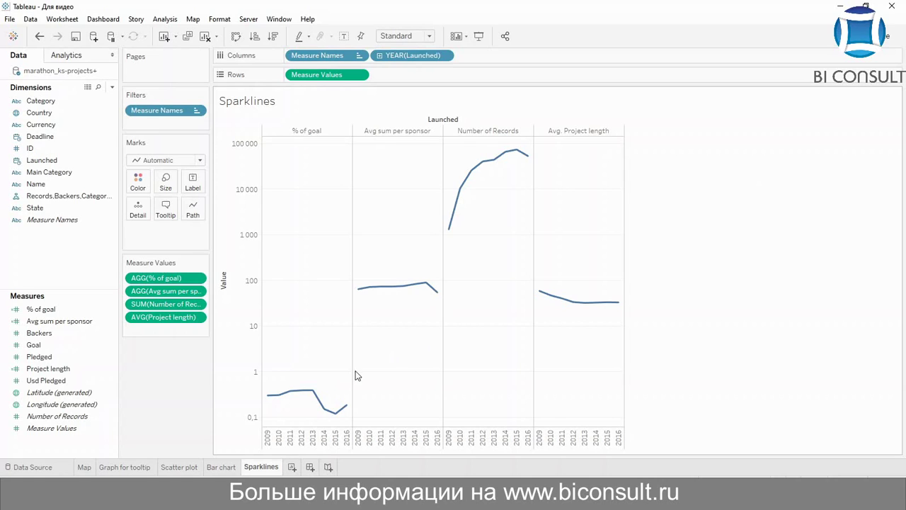
# - Create a new dashboard, move it before the Map sheet and rename it as "Kickstarter"
pyautogui.click(310, 468)
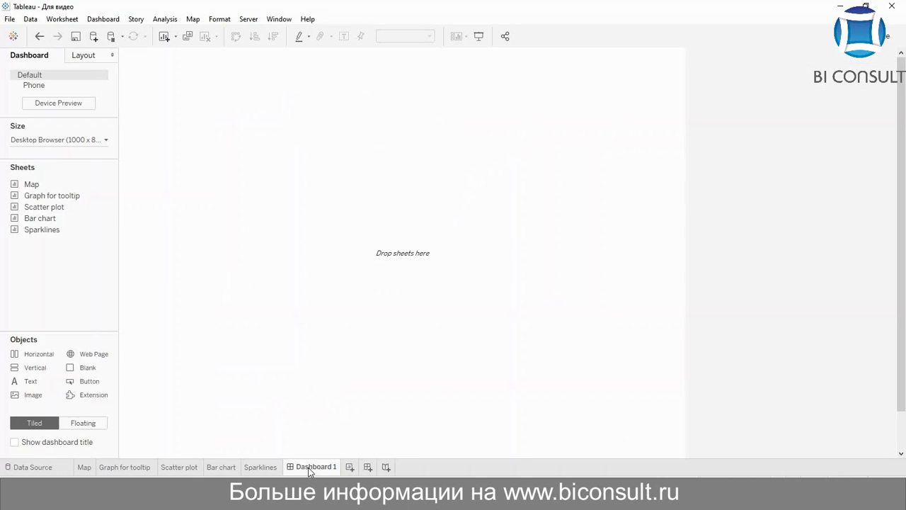
pyautogui.moveTo(75, 467); pyautogui.dragTo(77, 469)
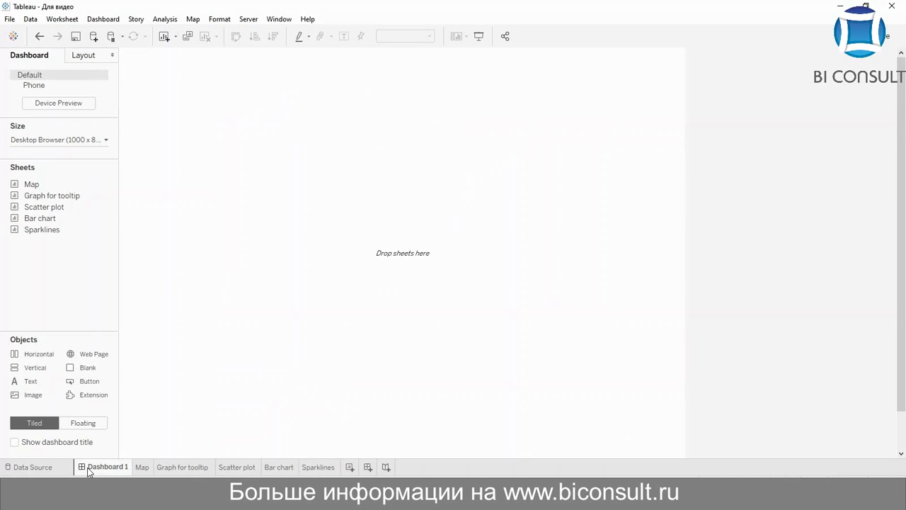
pyautogui.doubleClick(105, 467)
pyautogui.write('Kickstarter')
pyautogui.press('Return')
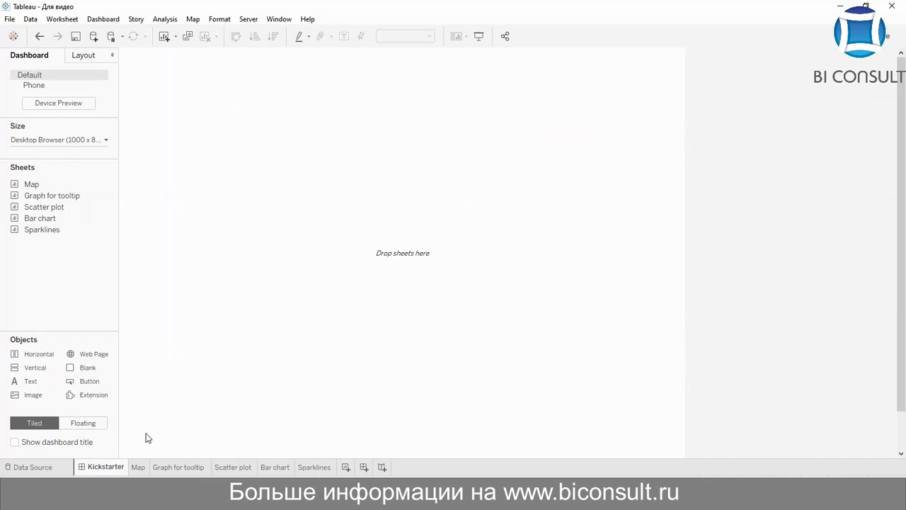
# - Set the Kickstarter dashboard to place new sheets and objects as Floating
pyautogui.click(78, 425)
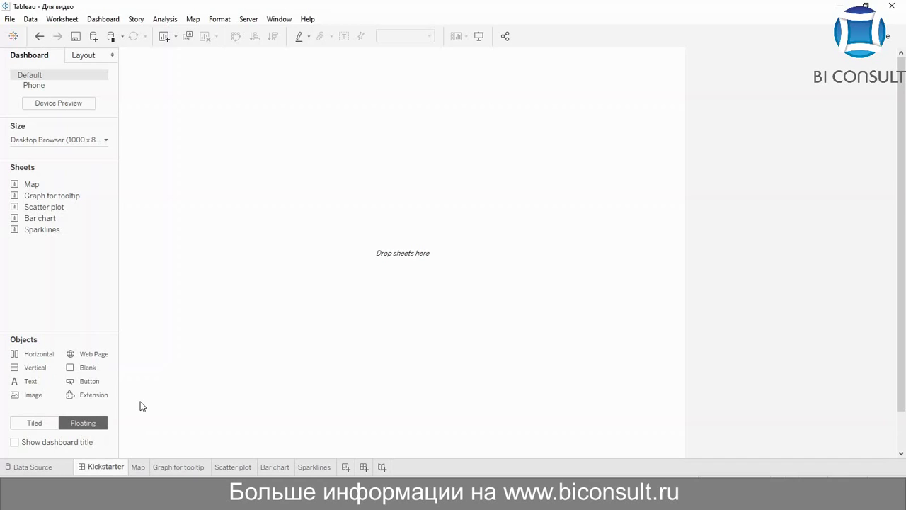
pyautogui.moveTo(63, 231)
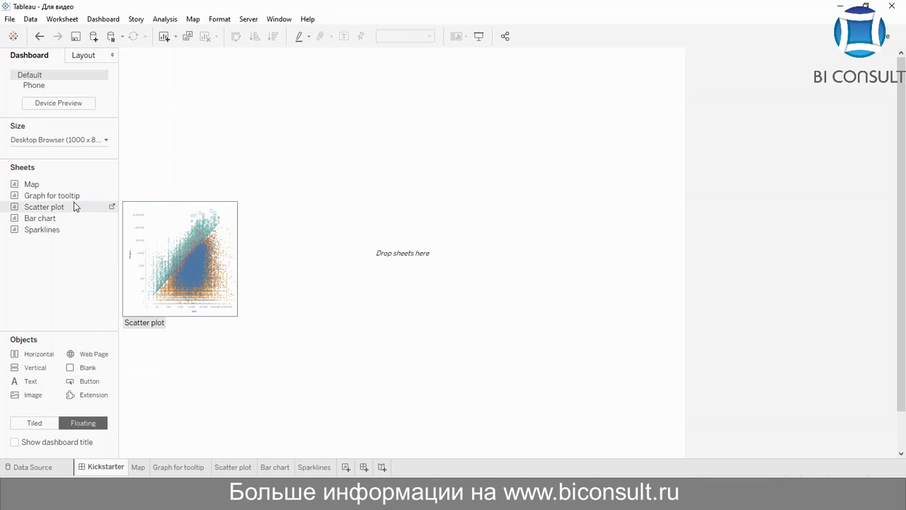
pyautogui.moveTo(84, 187)
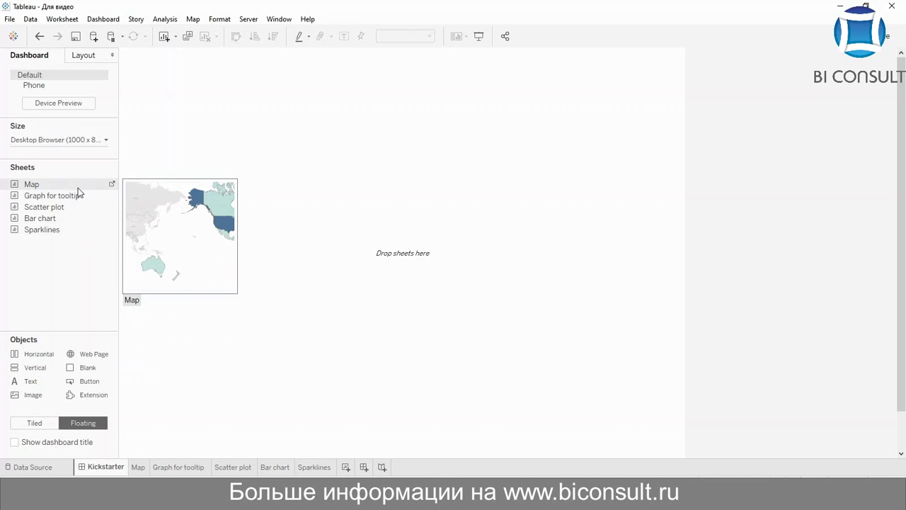